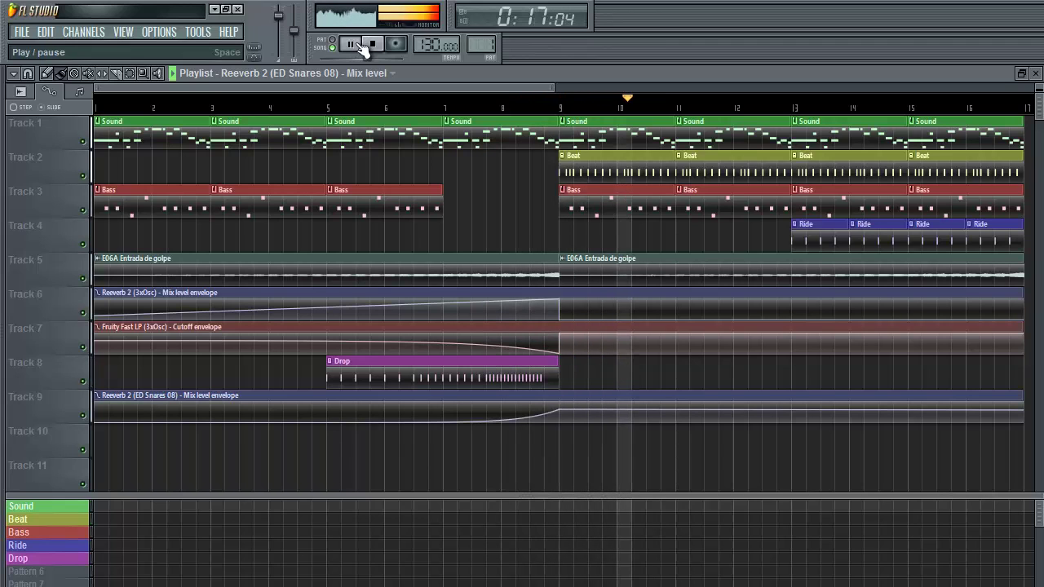
Step: Extend the last Ride clip on Track 4 by one bar so that it ends at bar 18
left_click_drag(439, 88, 539, 116)
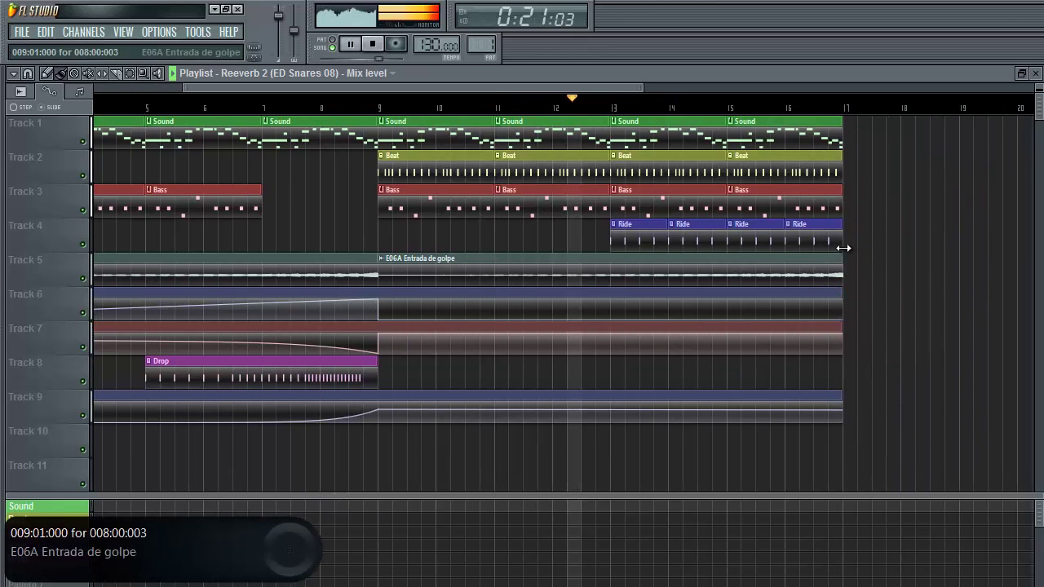
left_click_drag(845, 239, 910, 241)
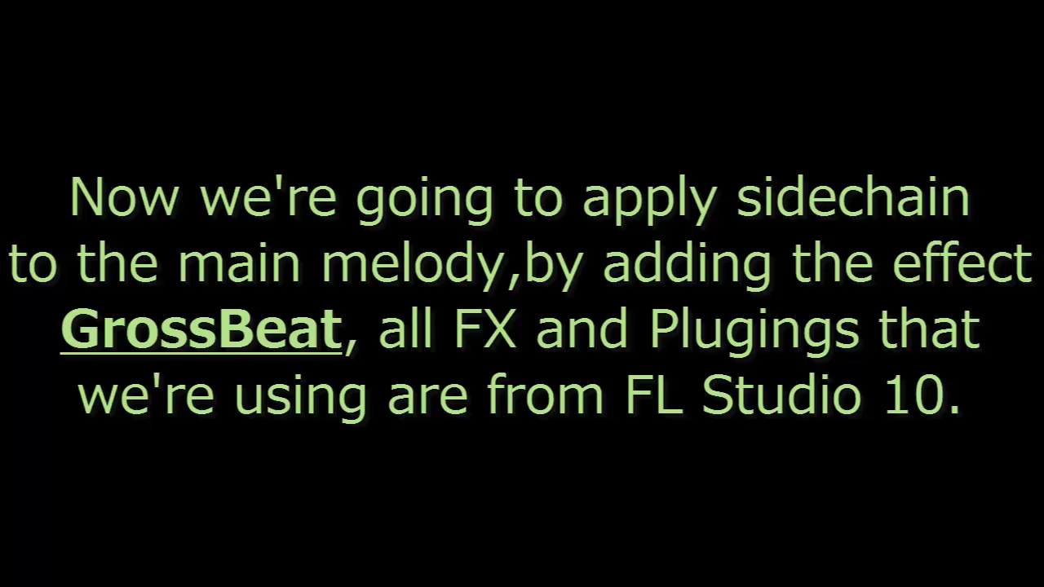
Step: Load Gross Beat into effect slot 4 of the 3xOsc melody channel's mixer track
left_click(377, 300)
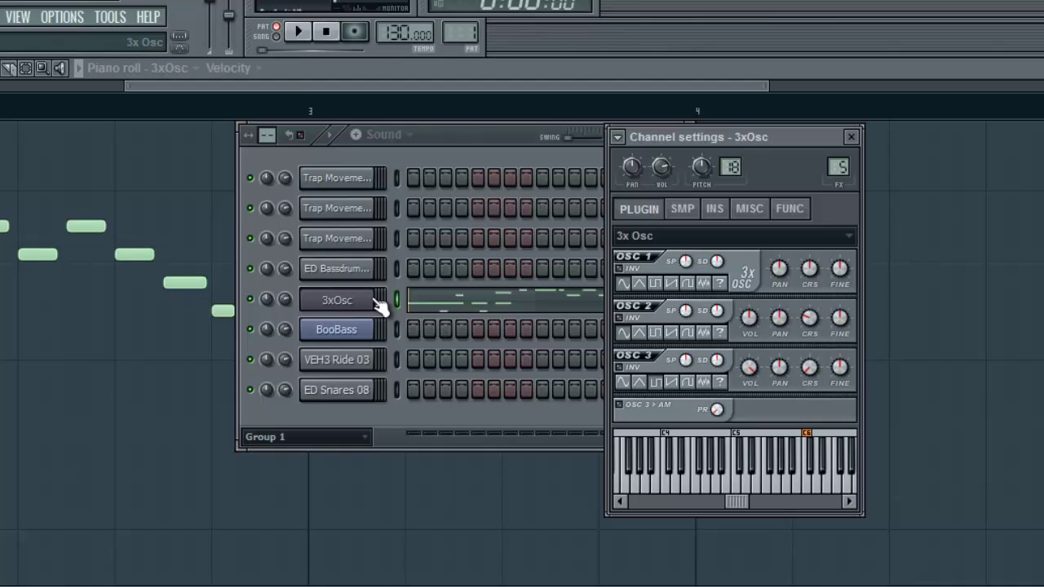
left_click(837, 167)
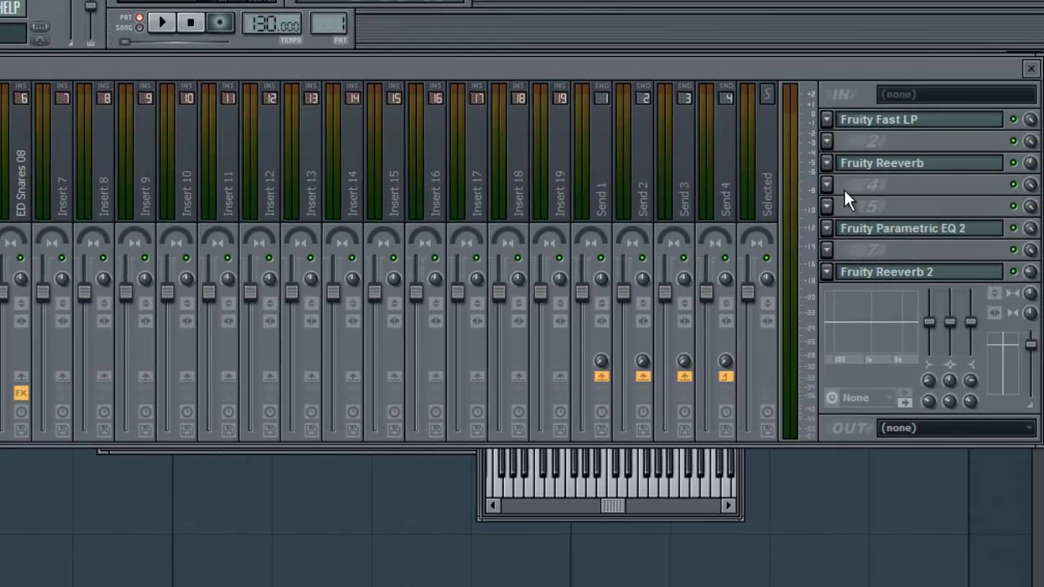
left_click(828, 186)
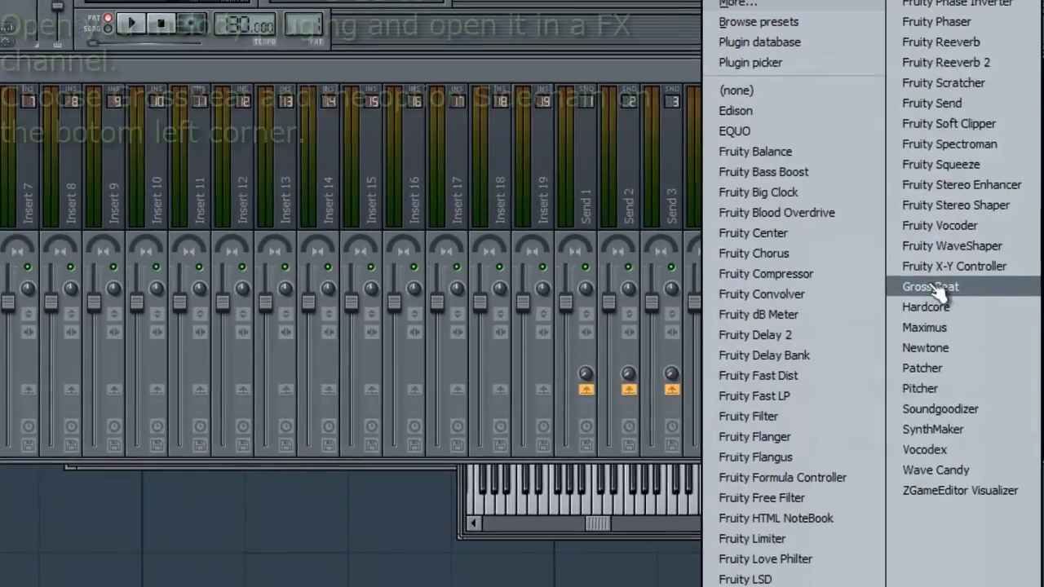
left_click(931, 277)
left_click_drag(339, 353, 528, 3)
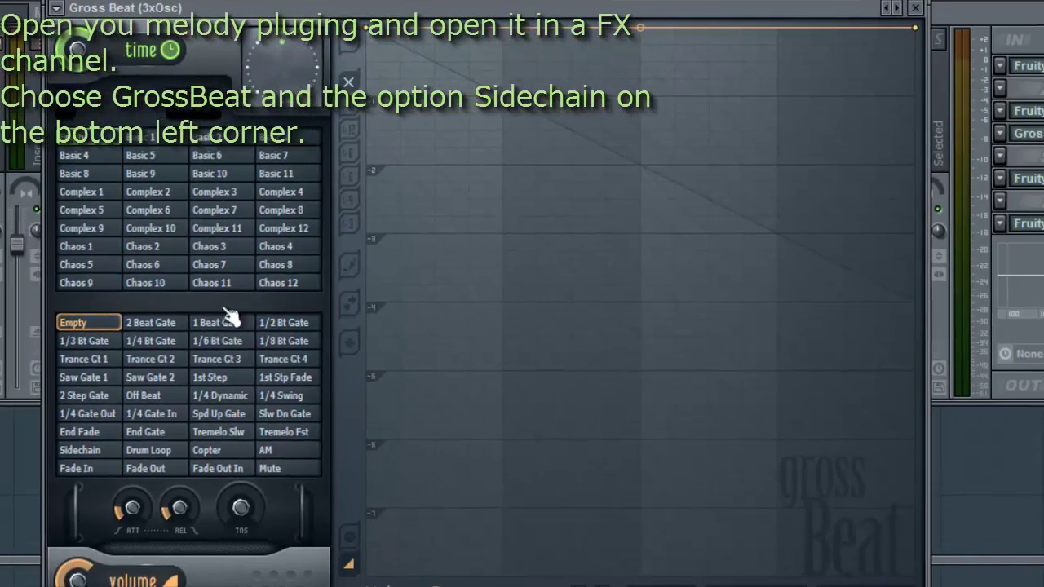
Step: Choose Gross Beat's Sidechain volume preset, raise the curve handles of all four segments to soften them, and preview the sound
left_click(86, 453)
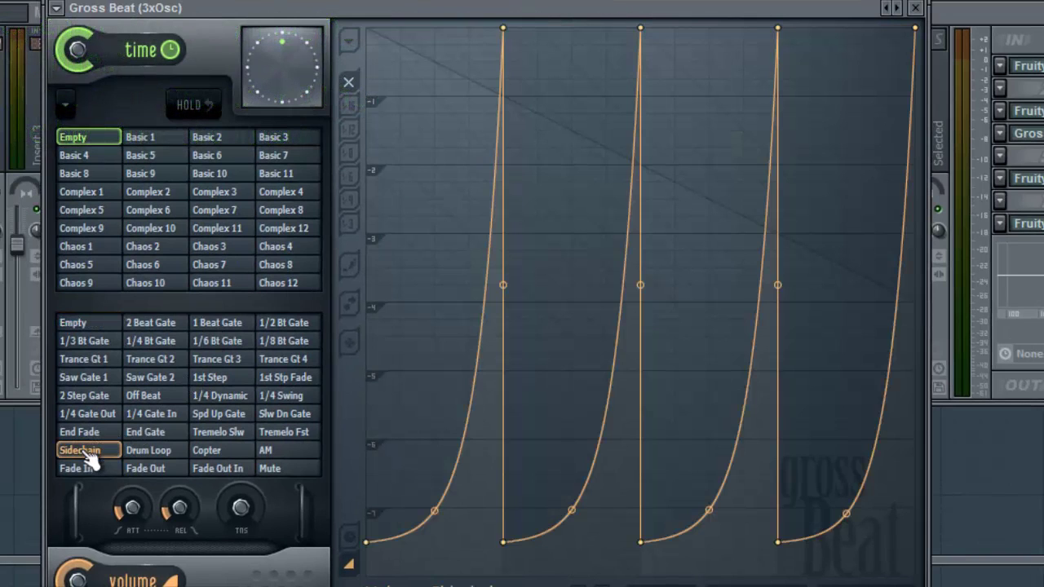
left_click_drag(432, 509, 428, 456)
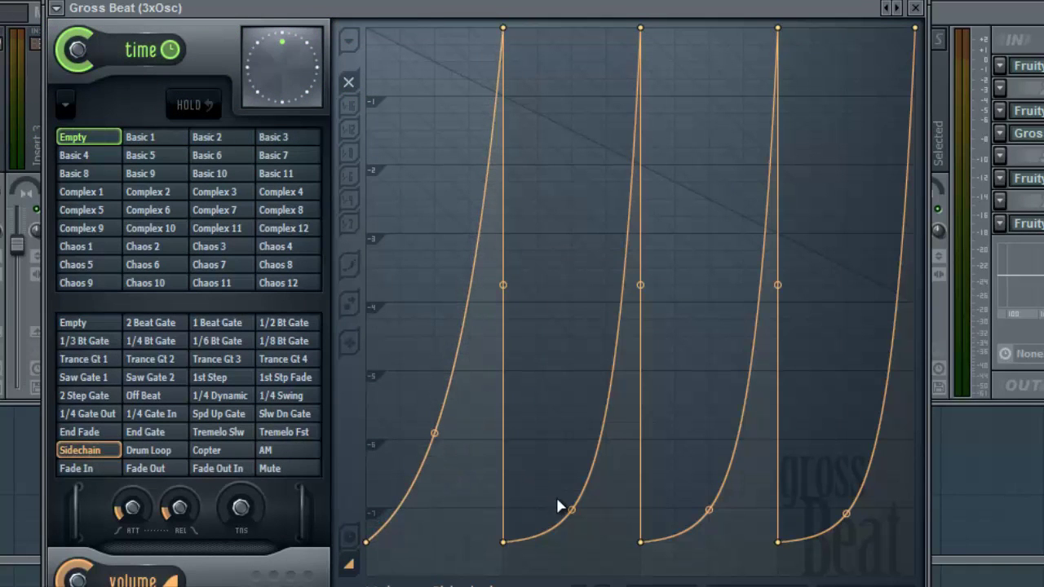
left_click_drag(567, 505, 570, 430)
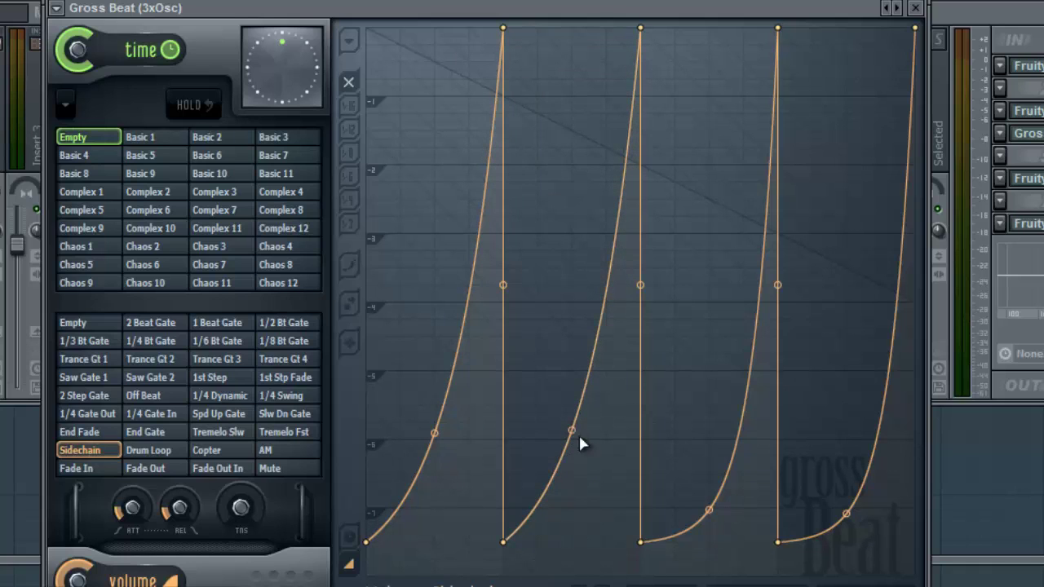
left_click_drag(708, 513, 709, 428)
left_click_drag(841, 509, 836, 458)
key("space")
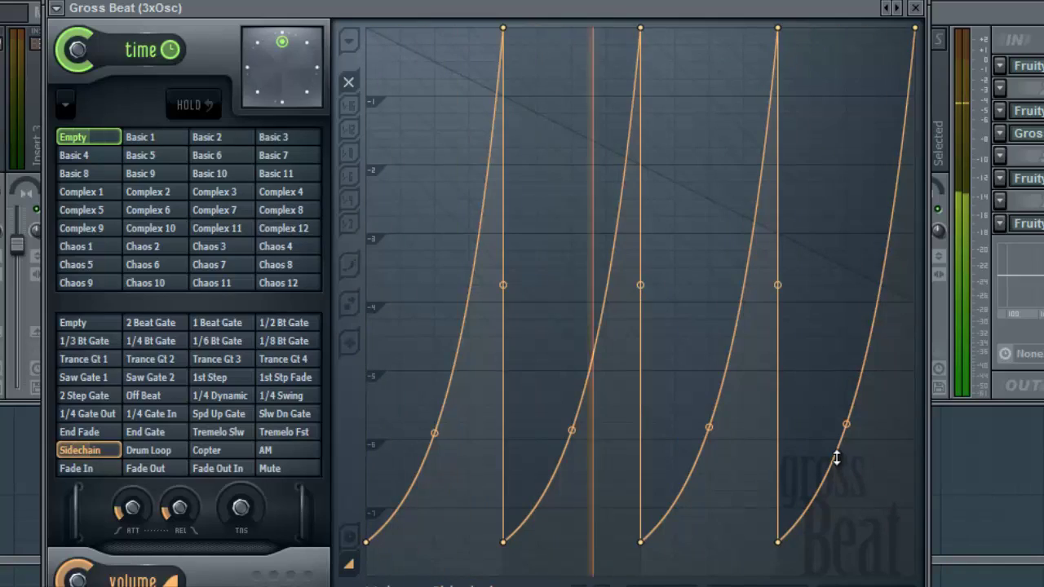
key("space")
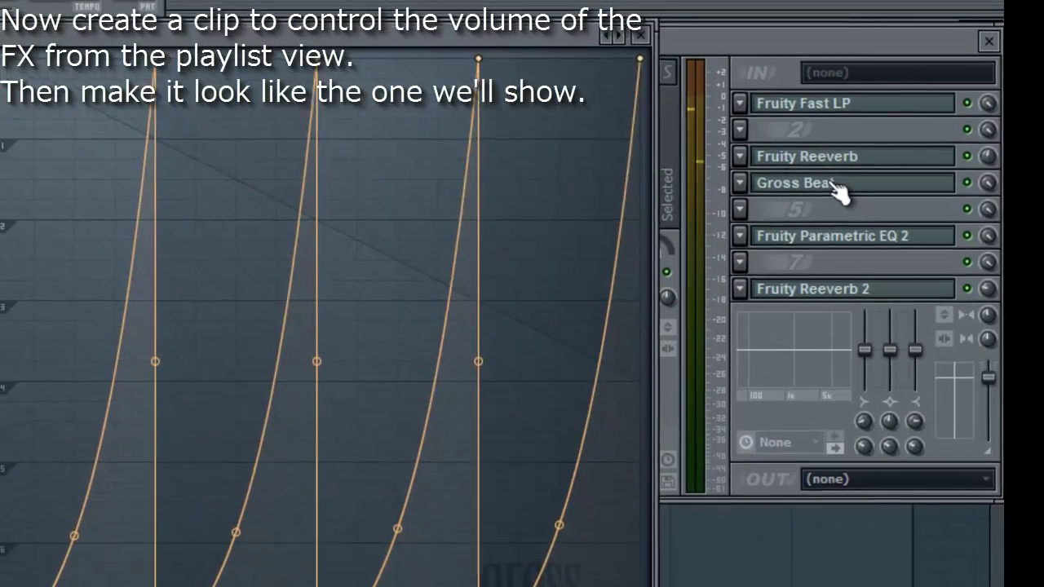
Step: Close the Gross Beat window and create an automation clip for its mix level in the 3xOsc effect chain
left_click(937, 177)
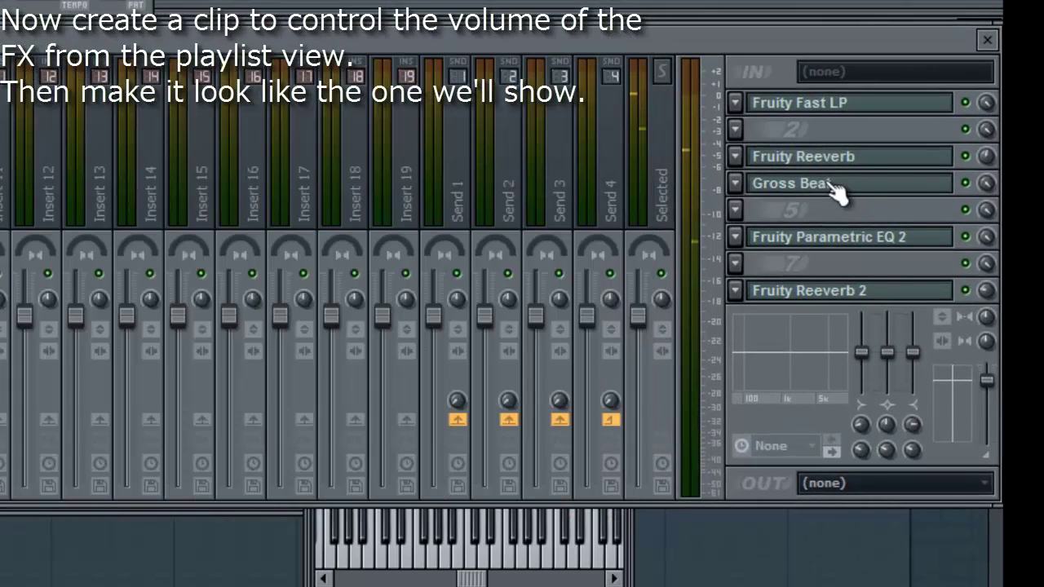
right_click(984, 184)
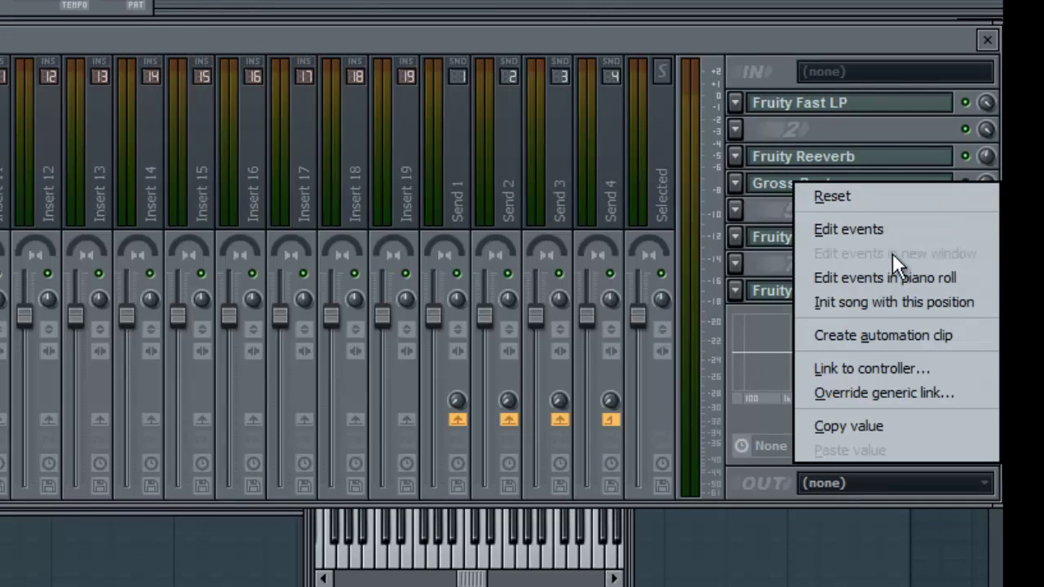
left_click(861, 335)
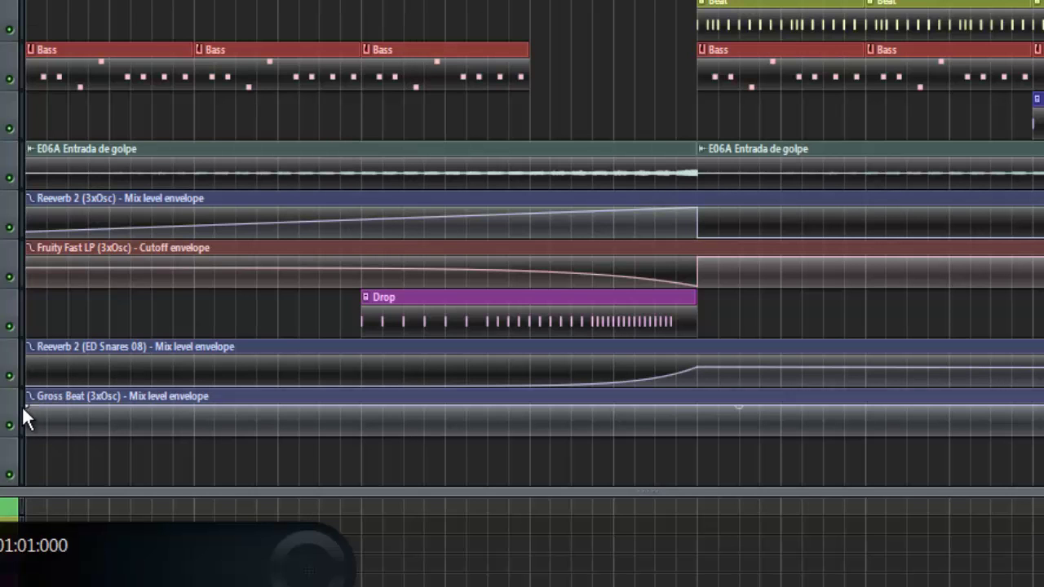
Step: Shape the Gross Beat mix level envelope to rise linearly from zero at bar 1 to mid-level at bar 9, then jump near maximum
left_click_drag(27, 407, 29, 440)
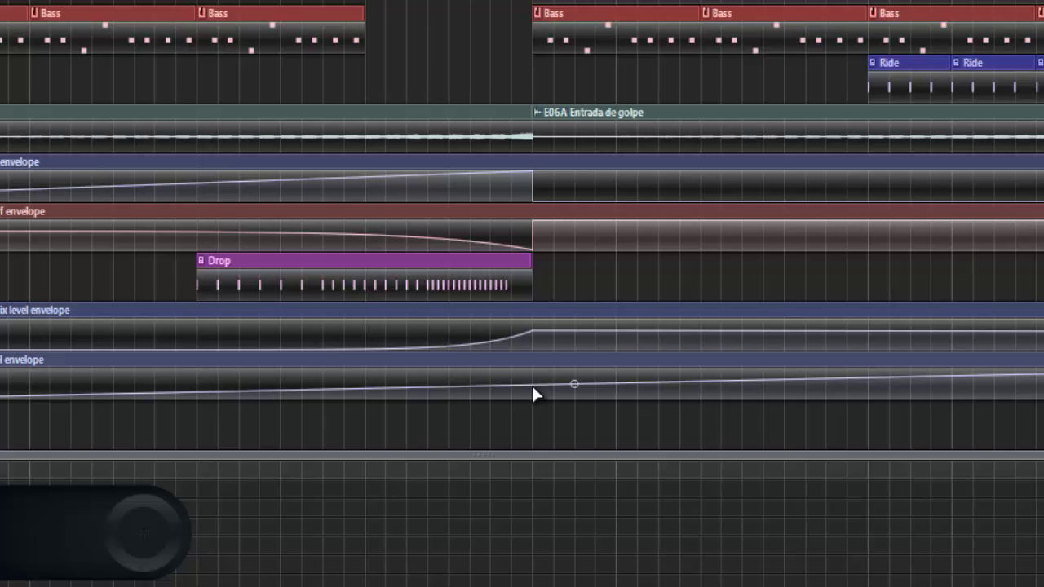
right_click(532, 385)
right_click(534, 379)
left_click(528, 373)
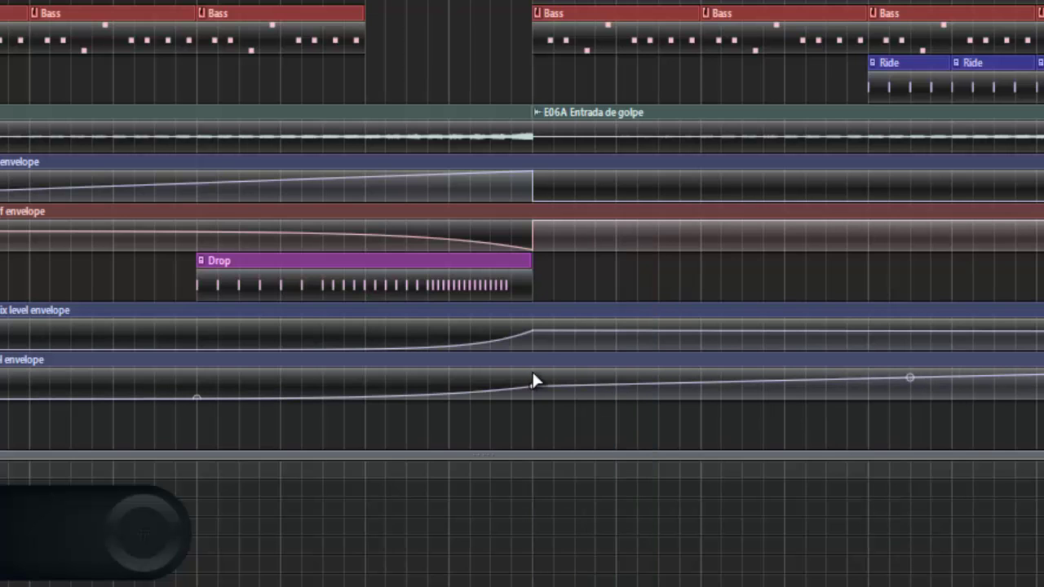
right_click(534, 372)
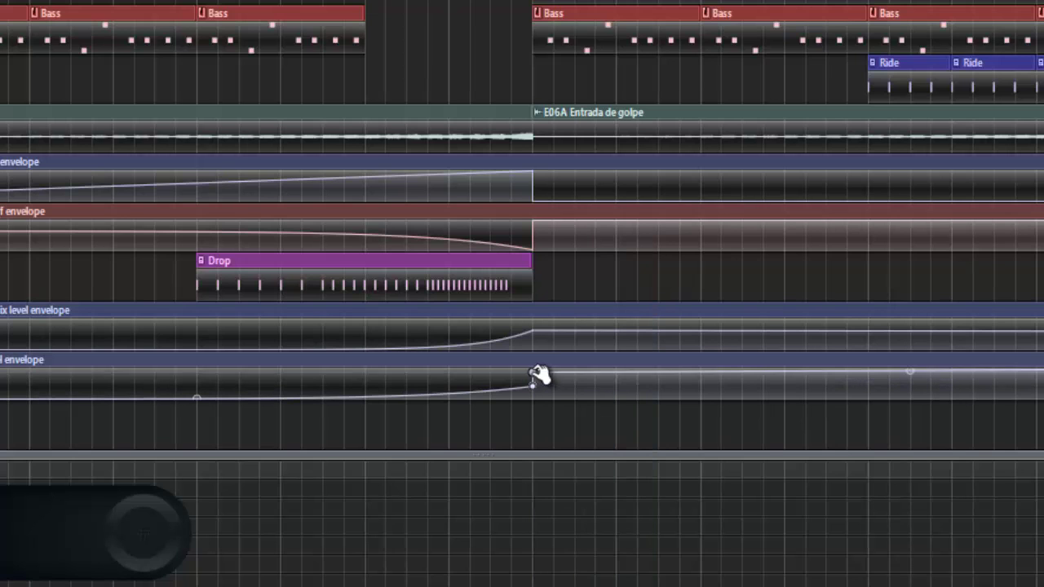
right_click(198, 394)
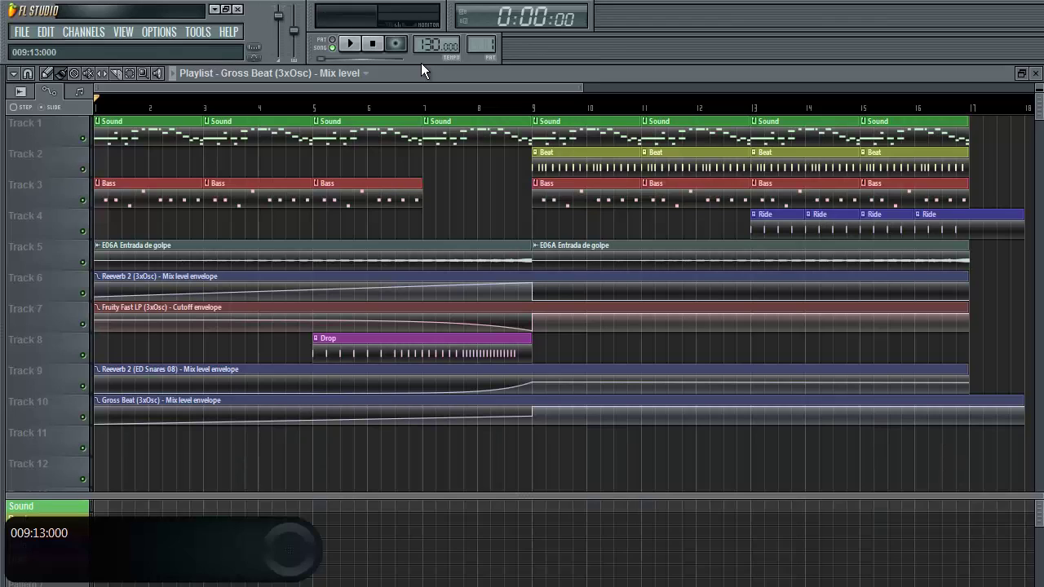
key("space")
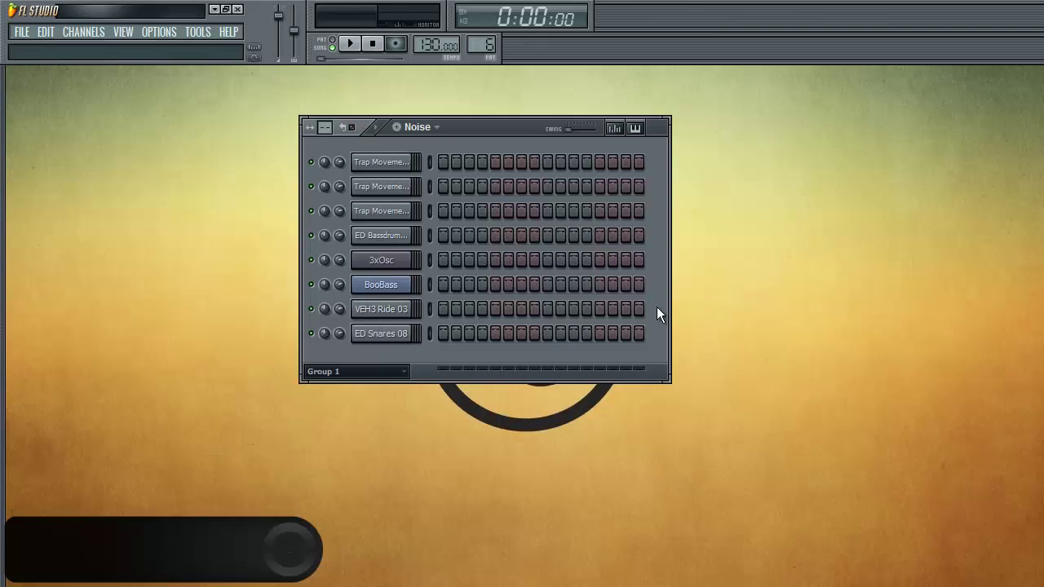
Step: Add a channel filter group named Group 2
right_click(406, 373)
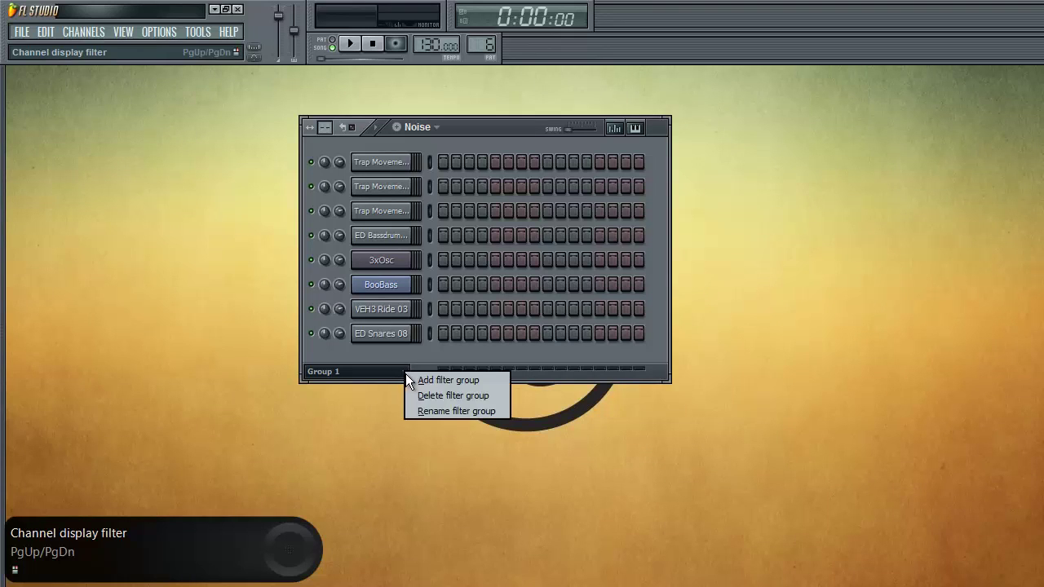
left_click(413, 380)
type("Group")
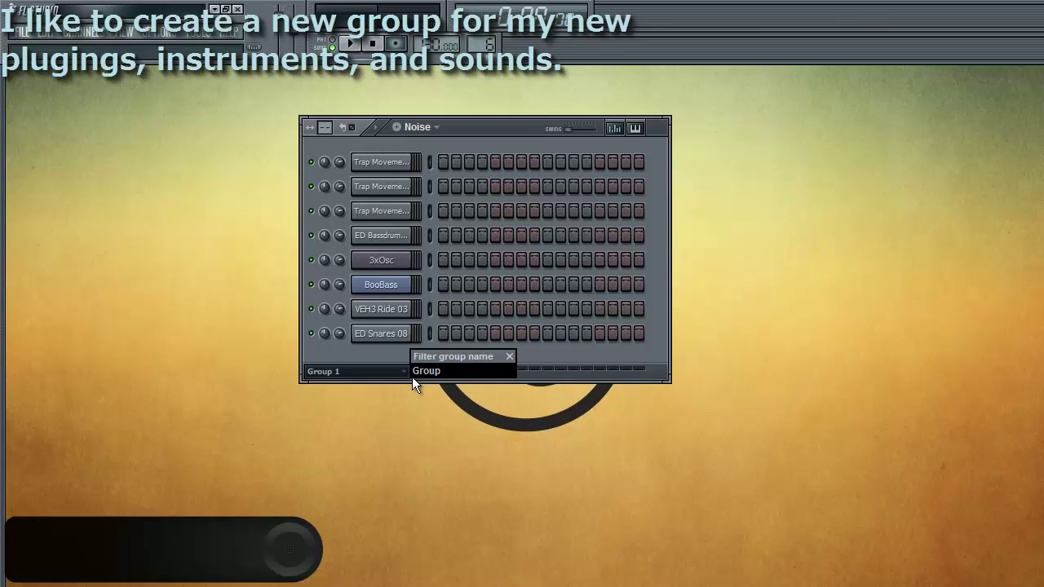
type(" 2")
key("Return")
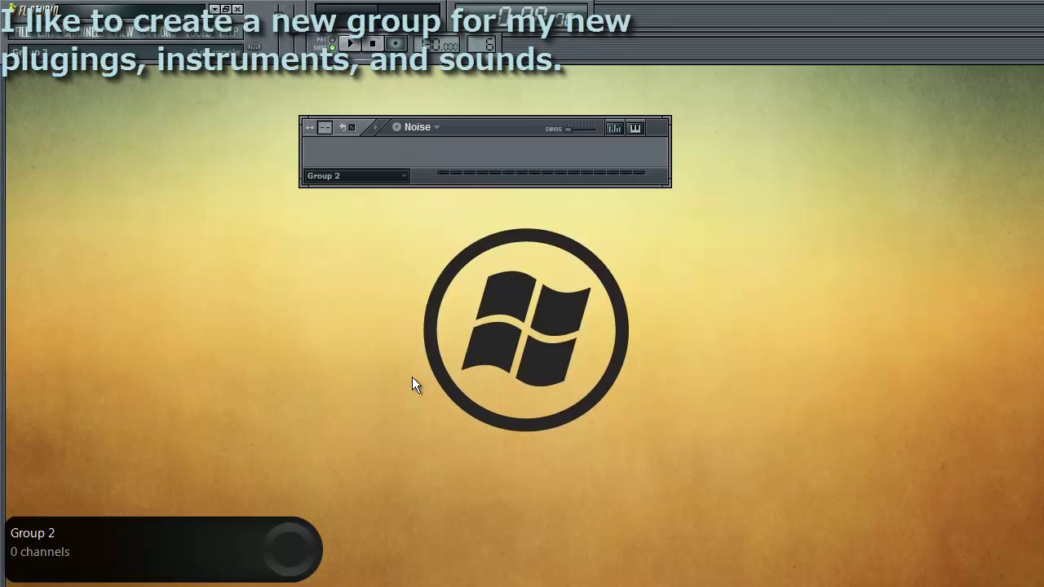
Step: Add a 3x Osc channel with all three oscillators set to the noise waveform and the OSC 2 and OSC 3 volumes at maximum
left_click(85, 32)
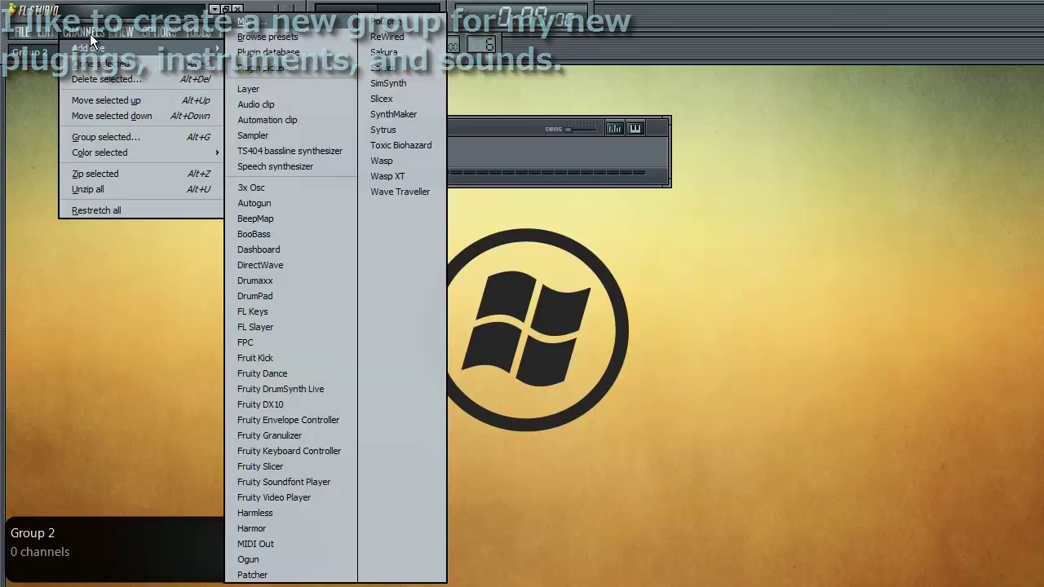
left_click(243, 186)
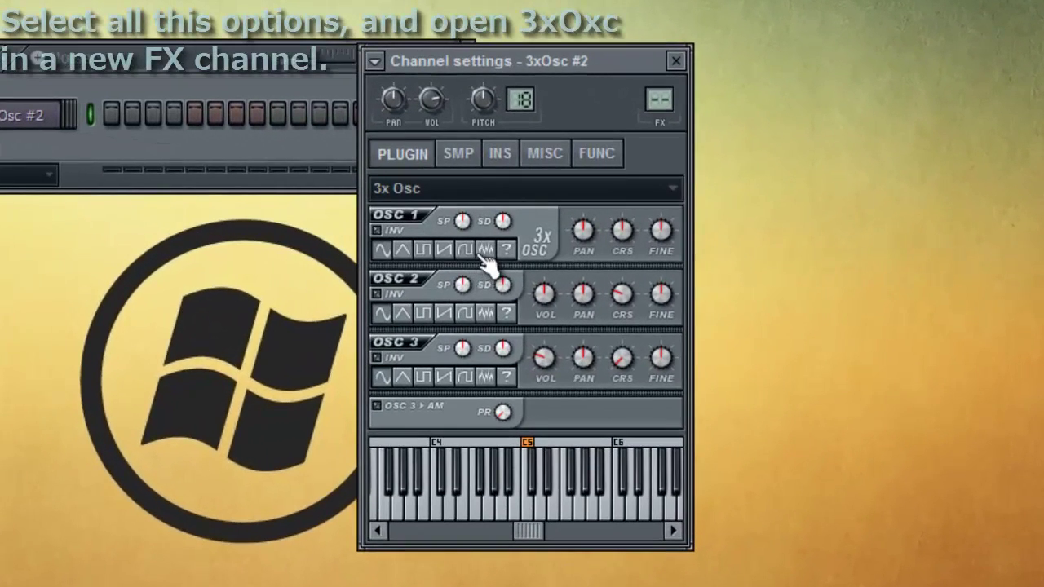
left_click(486, 313)
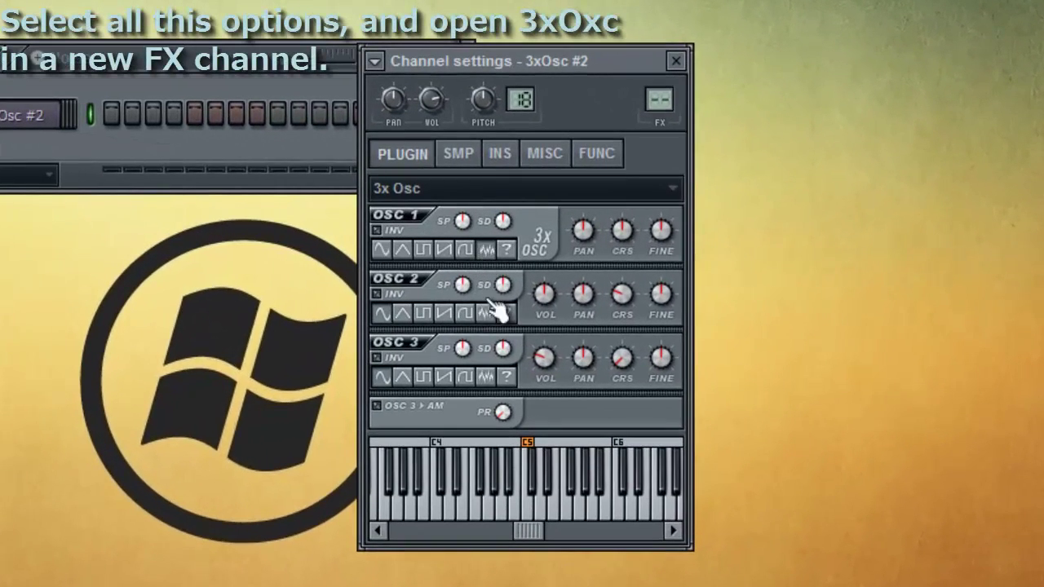
left_click(486, 377)
left_click_drag(540, 363, 540, 355)
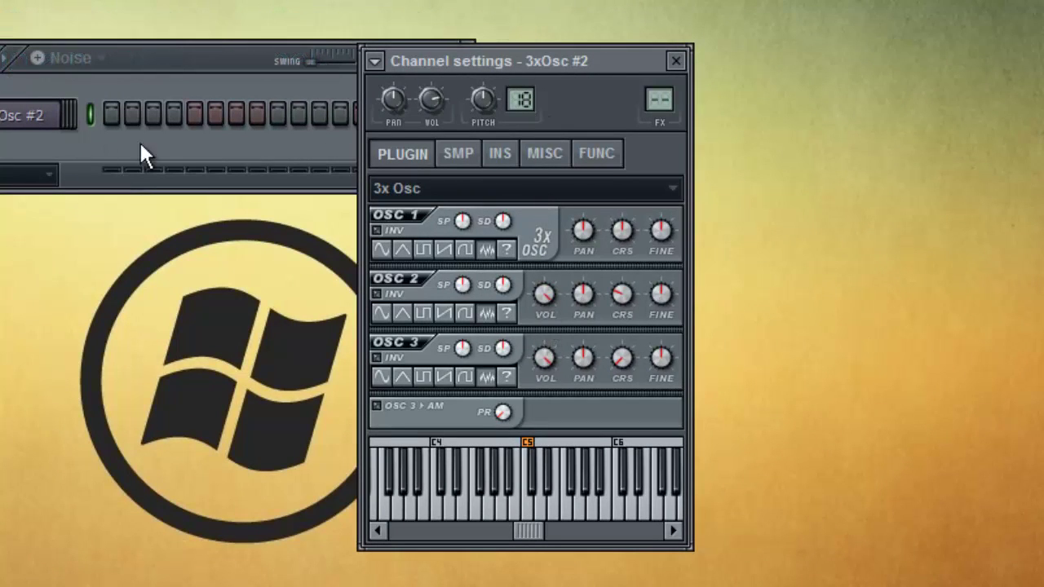
Step: Assign the 3xOsc #2 channel to free mixer track 8, check it in the mixer and close the mixer
left_click(375, 62)
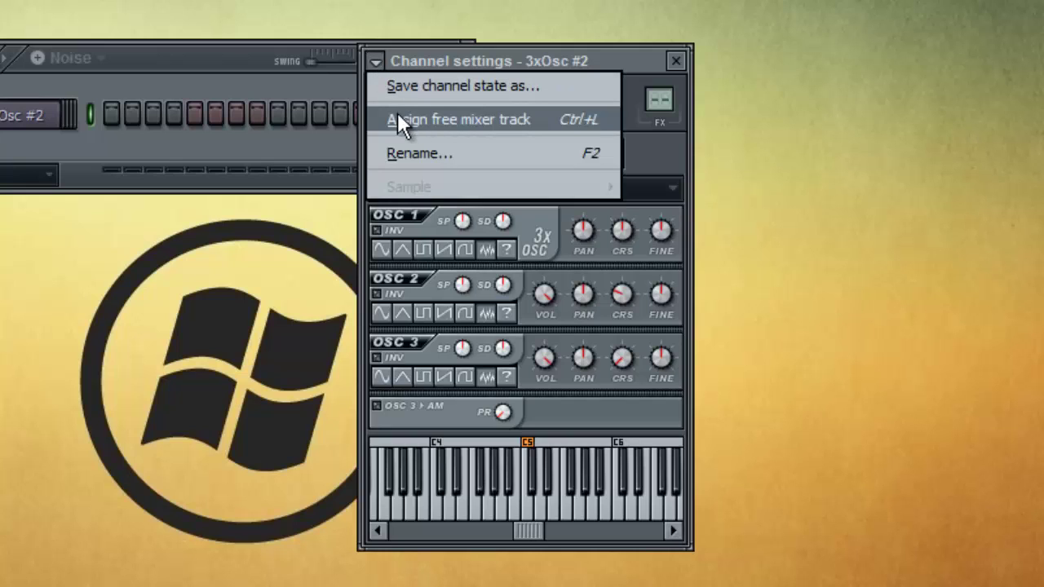
left_click(295, 128)
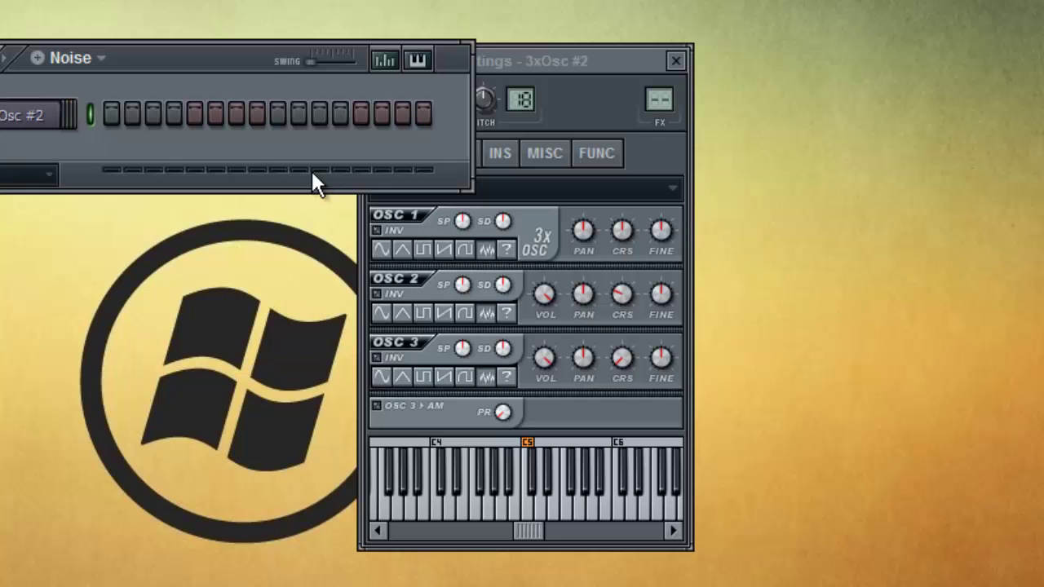
left_click(559, 114)
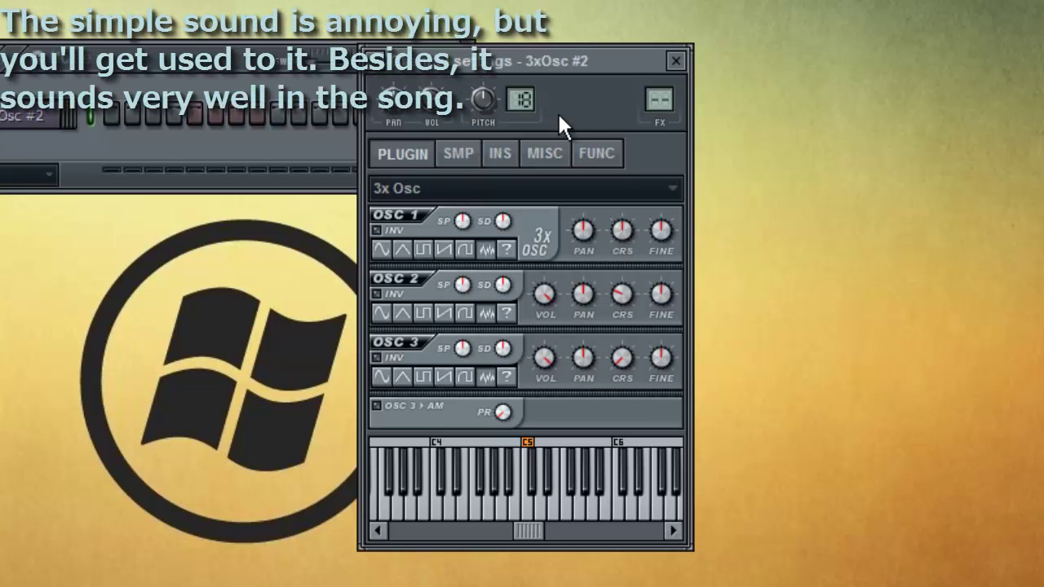
key("F9")
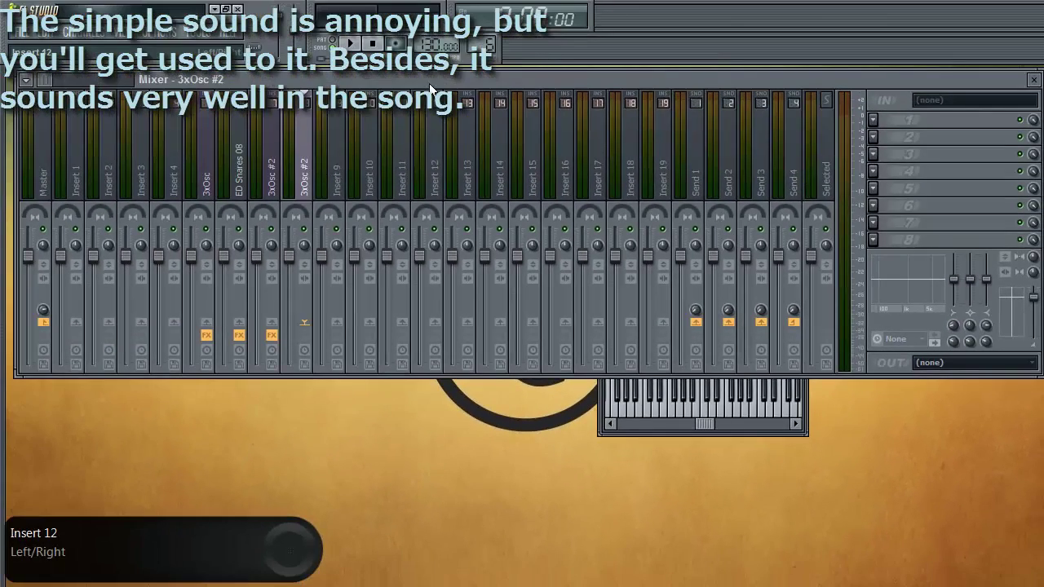
left_click_drag(456, 80, 453, 81)
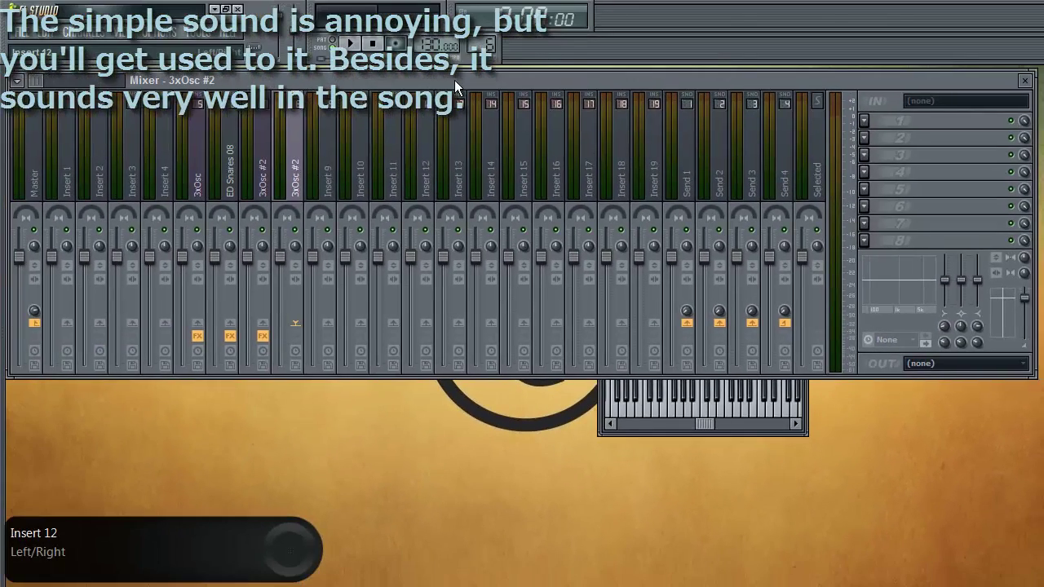
left_click(1027, 82)
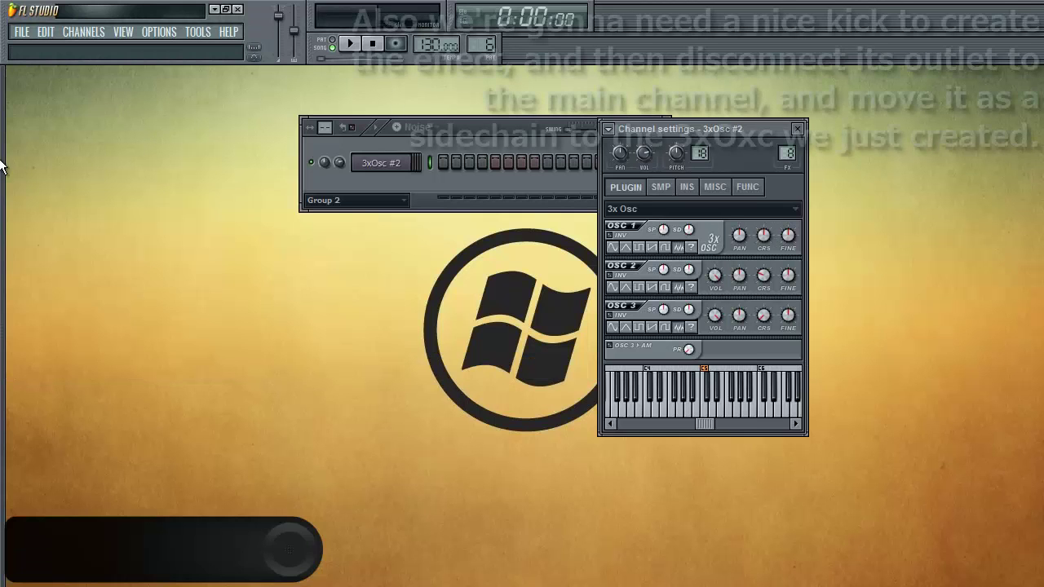
Step: Find the ED Bassdrums 26 kick sample in the browser and add it as a new channel in Group 2
mouse_move(0, 157)
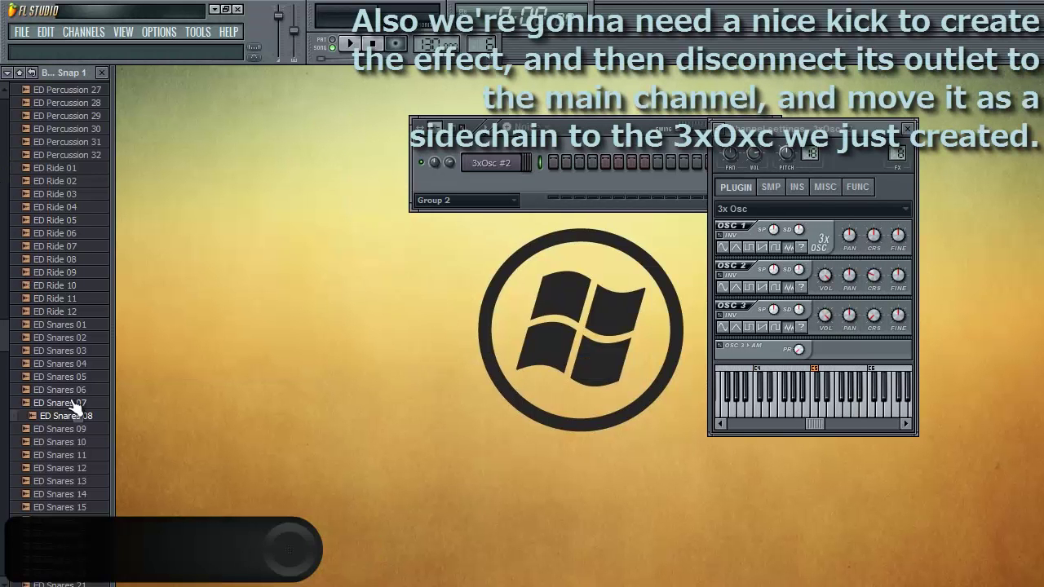
scroll(74, 408, "up", 8)
scroll(74, 408, "up", 15)
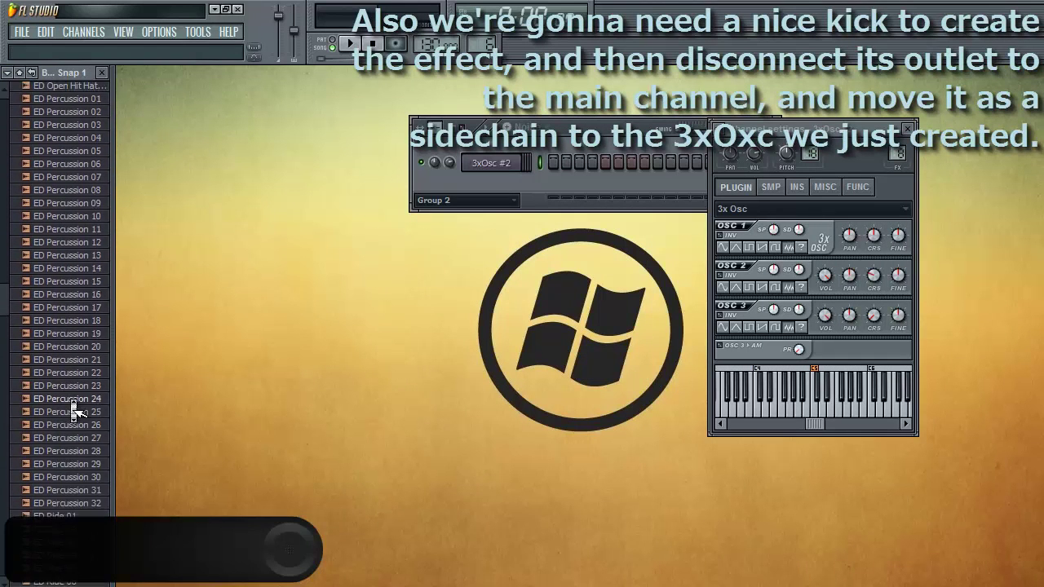
scroll(74, 412, "up", 15)
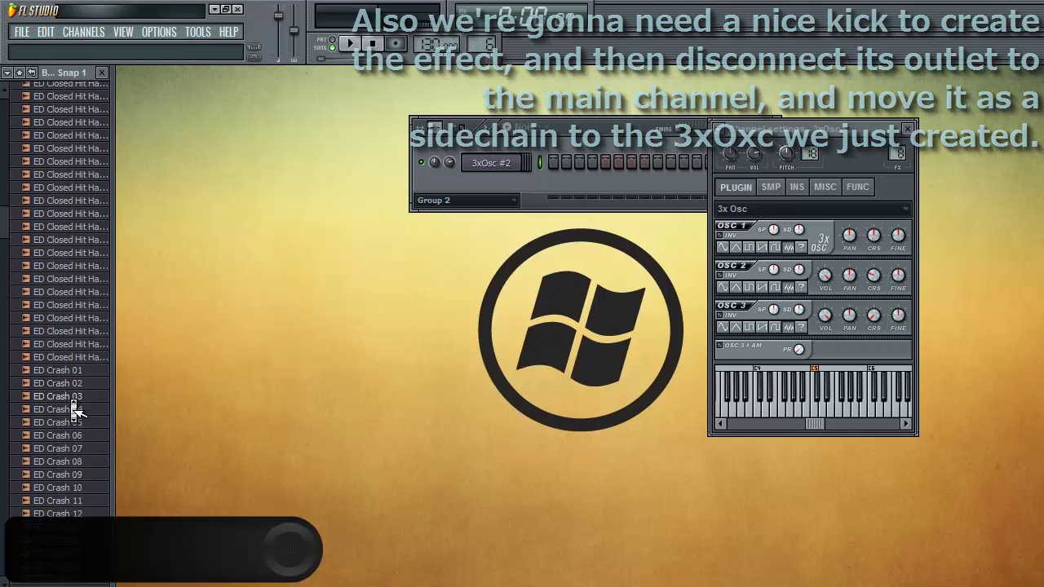
scroll(73, 408, "up", 5)
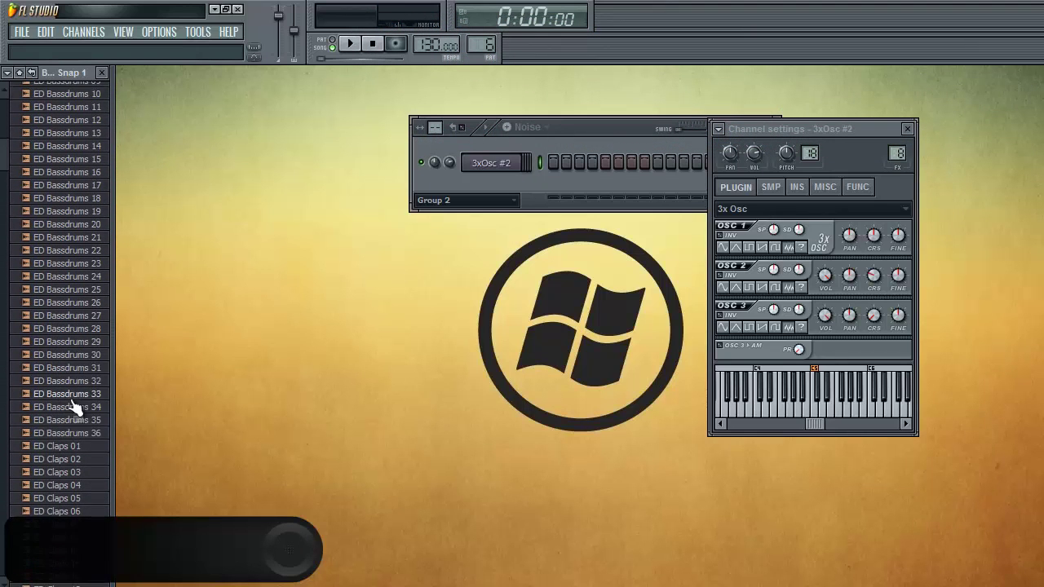
left_click(83, 322)
left_click_drag(86, 326, 494, 188)
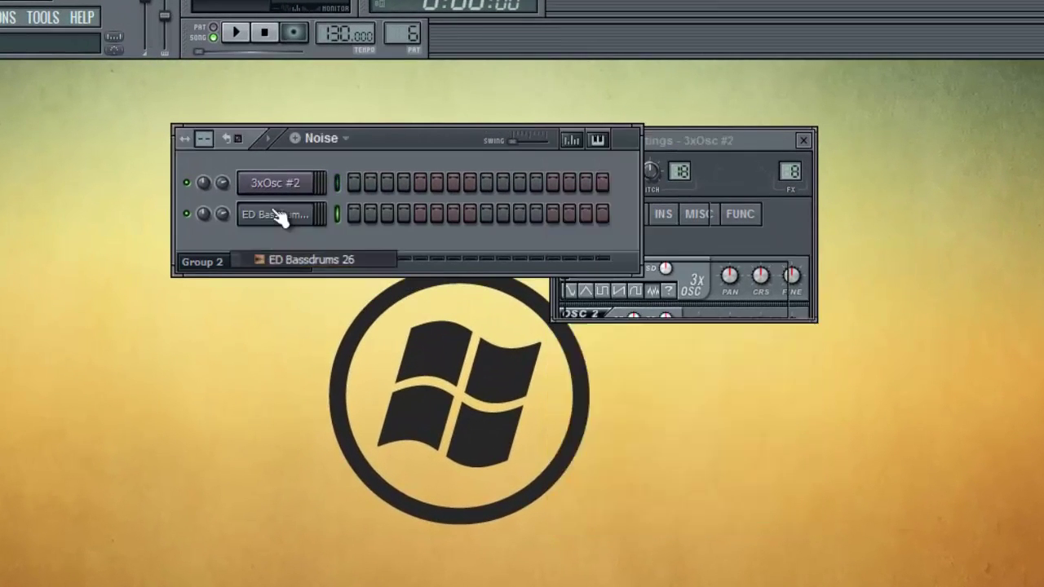
Step: Rename the ED Bassdrums 26 channel to Silence Kick and color it white
left_click(276, 215)
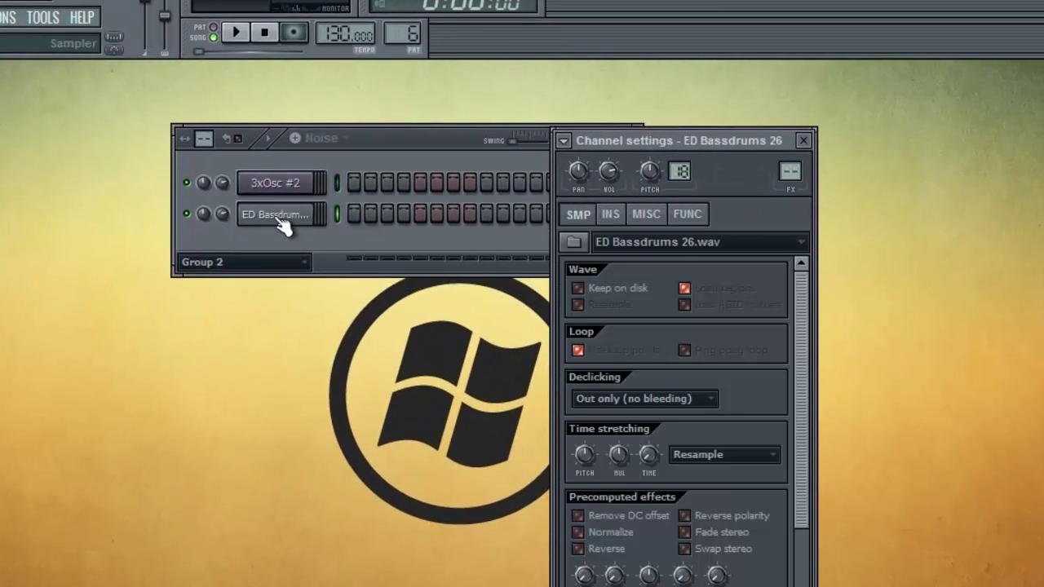
left_click(275, 214, "shift")
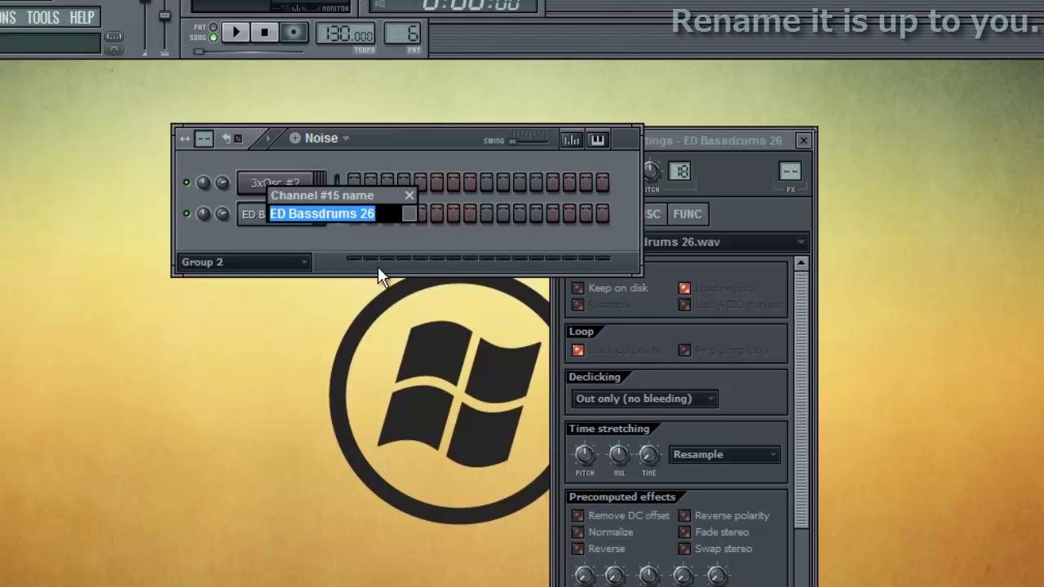
type("Silence B")
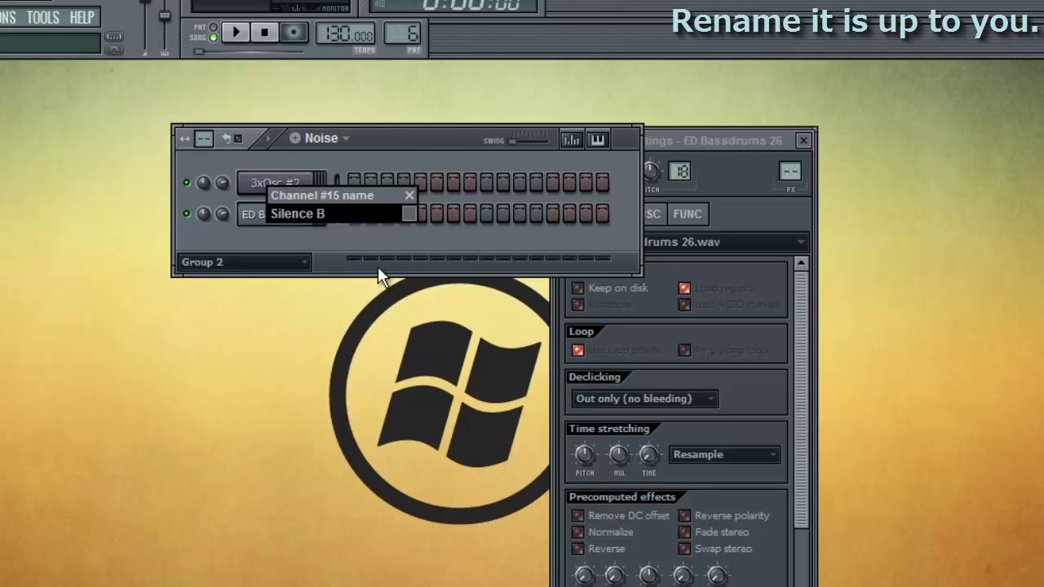
key("BackSpace")
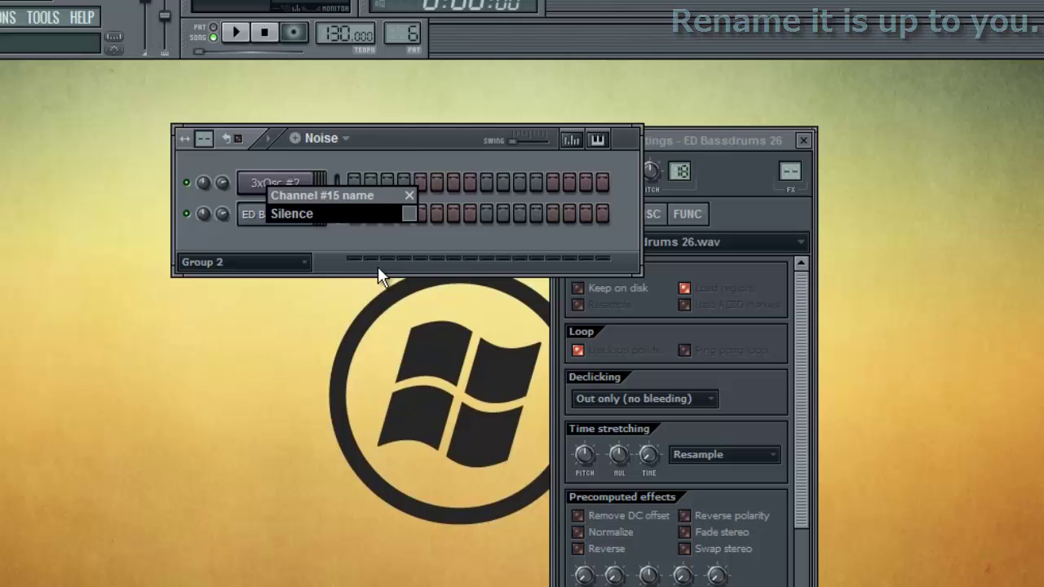
type("Kick")
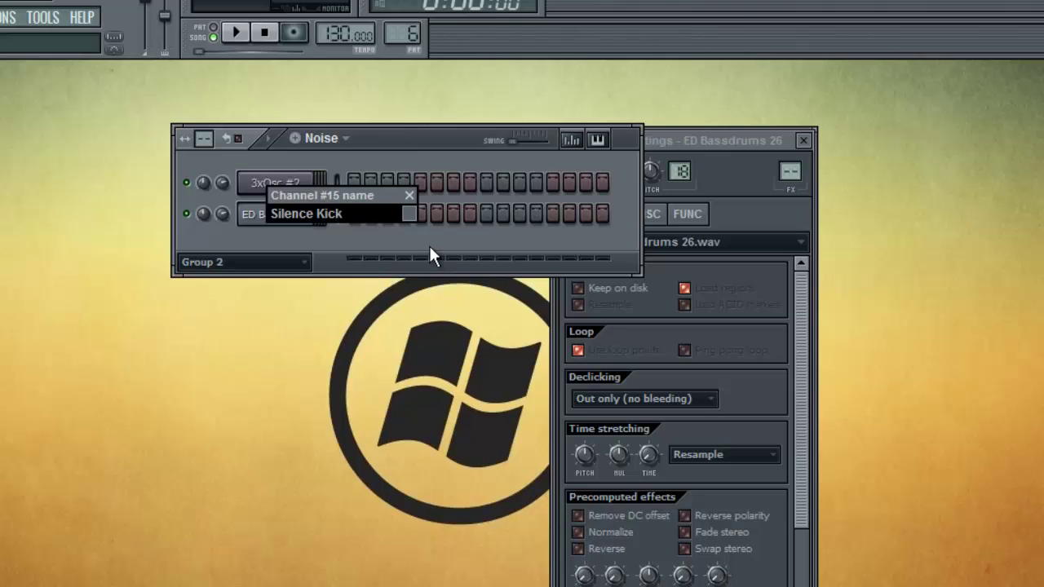
left_click(414, 219)
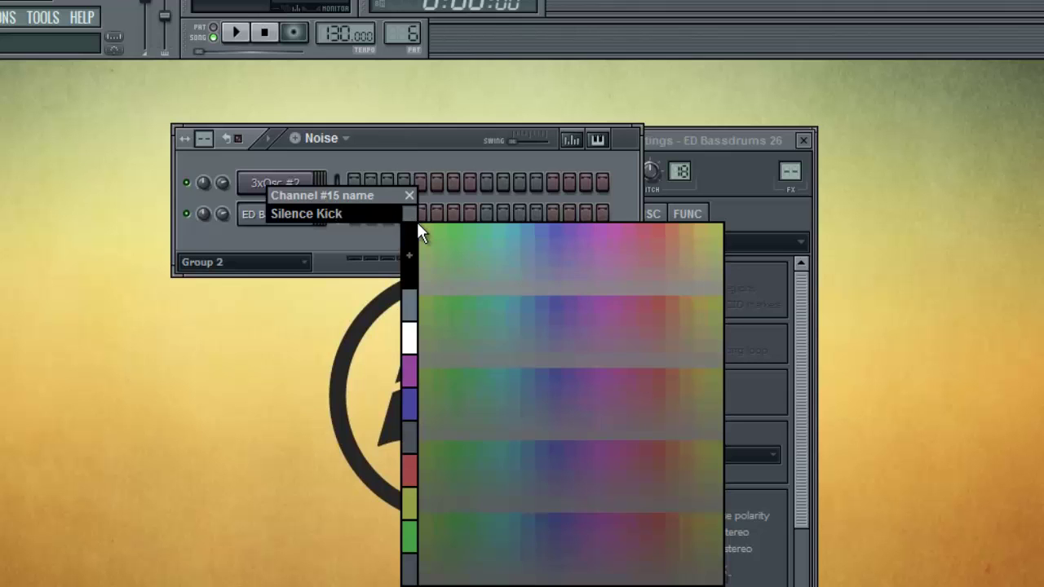
left_click(411, 324)
key("Return")
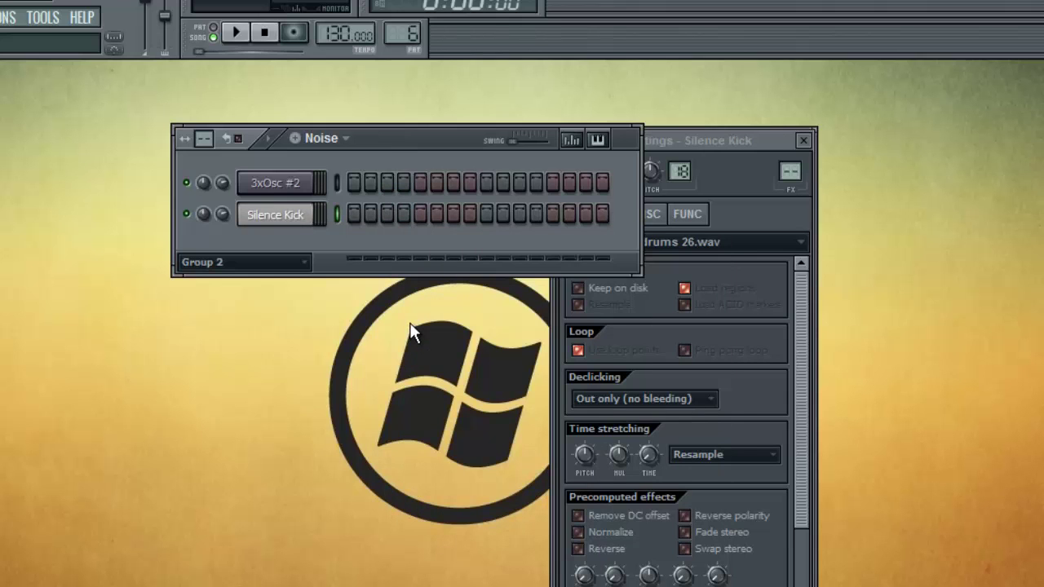
Step: Assign the Silence Kick channel to mixer track 9 and disconnect that track from the master
left_click(300, 219)
left_click(300, 219)
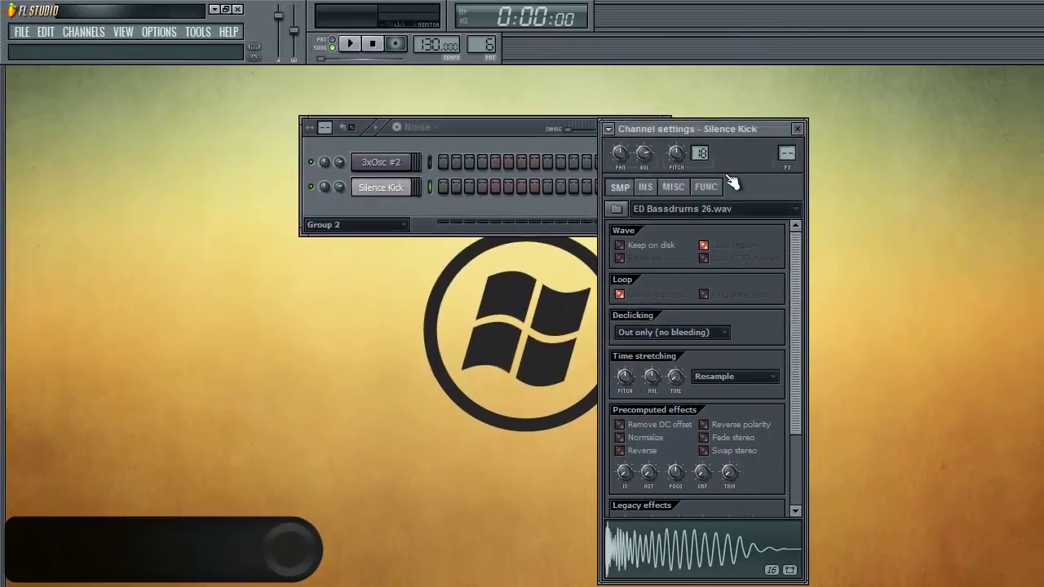
key("F9")
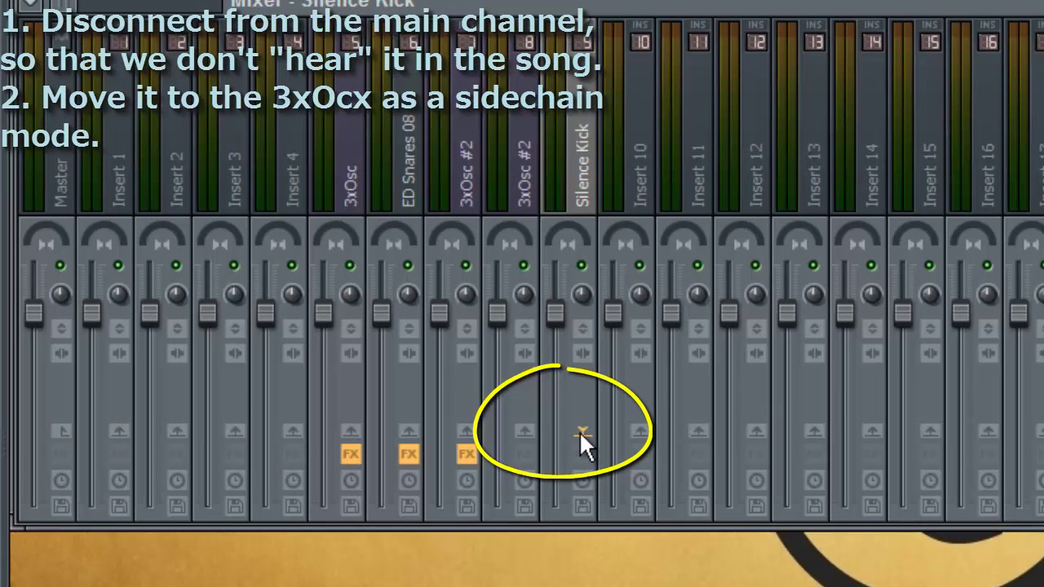
Step: Route the Silence Kick mixer track as a sidechain to the 3xOsc #2 track on insert 8
left_click(528, 434)
right_click(527, 409)
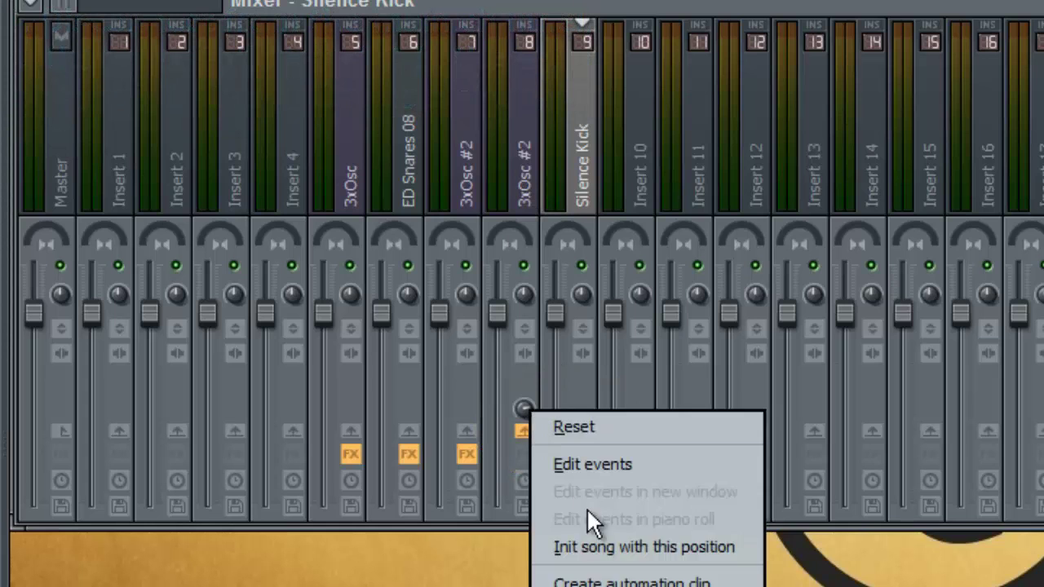
left_click(526, 436)
right_click(526, 434)
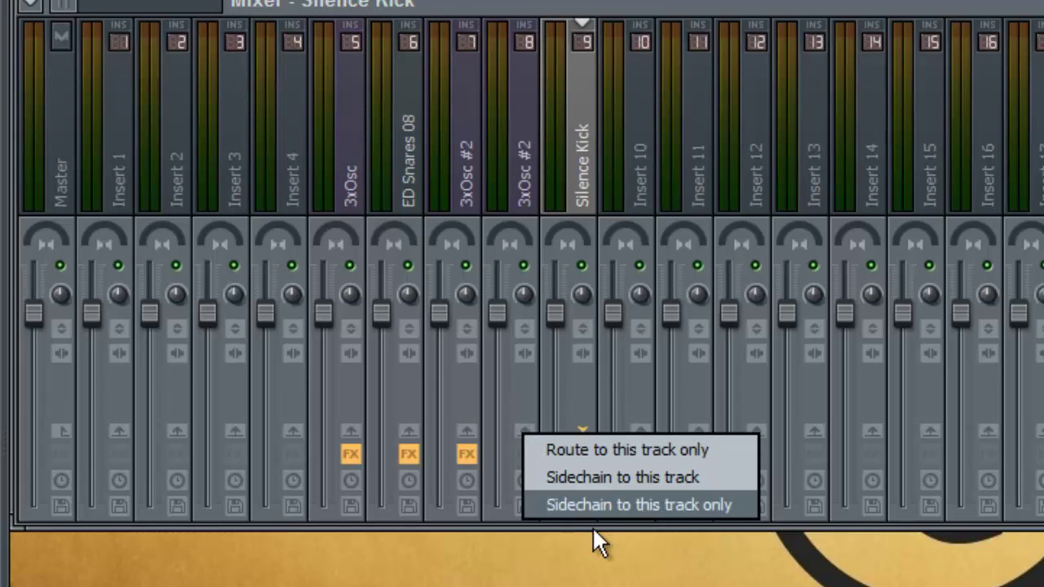
left_click(576, 477)
Step: Add Fruity Limiter to slot 1 of mixer track 8 in COMP mode with sidechain input 1, and lower its threshold
left_click(526, 175)
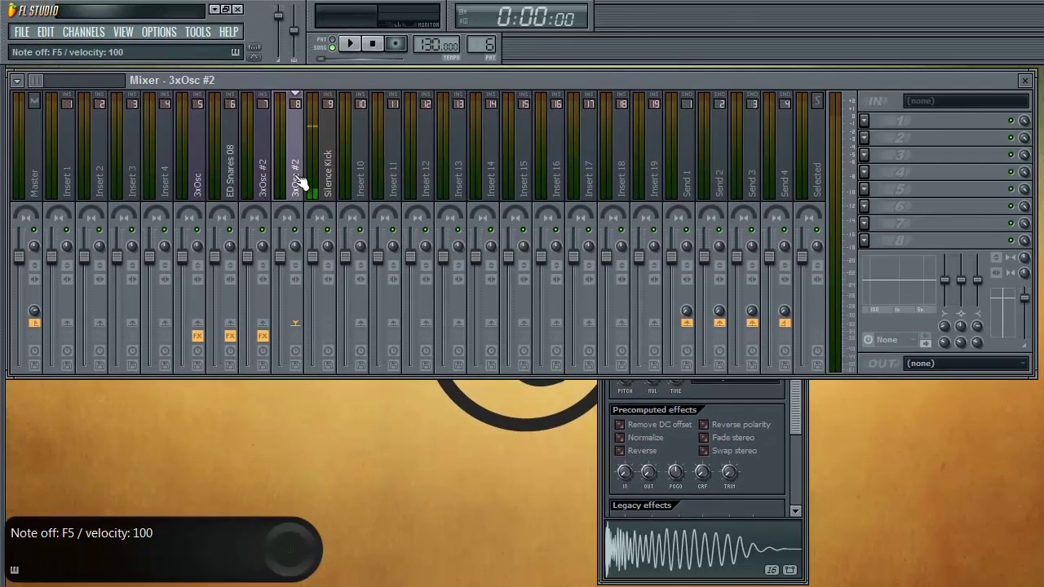
left_click(865, 121)
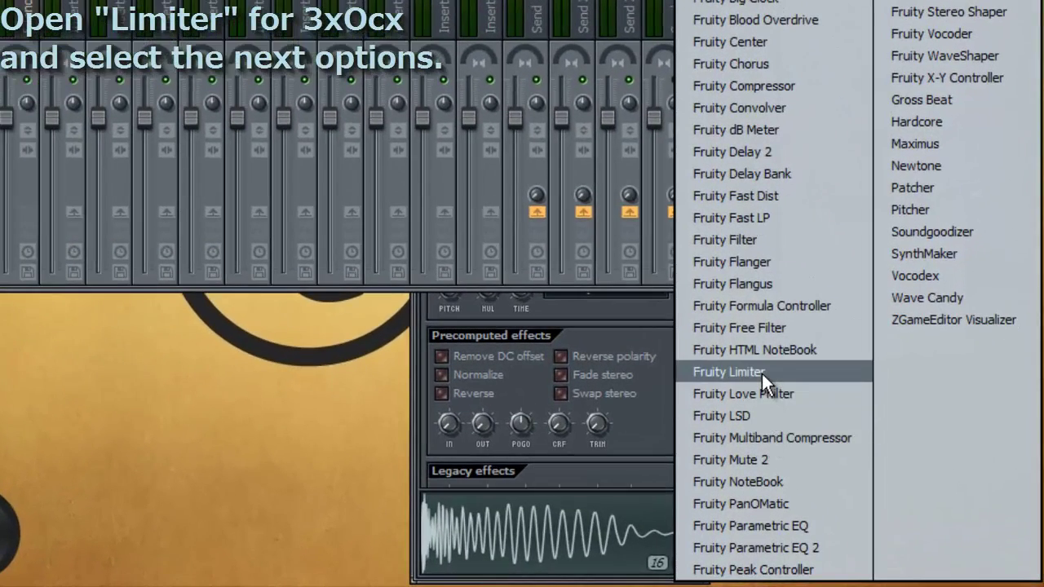
left_click(778, 372)
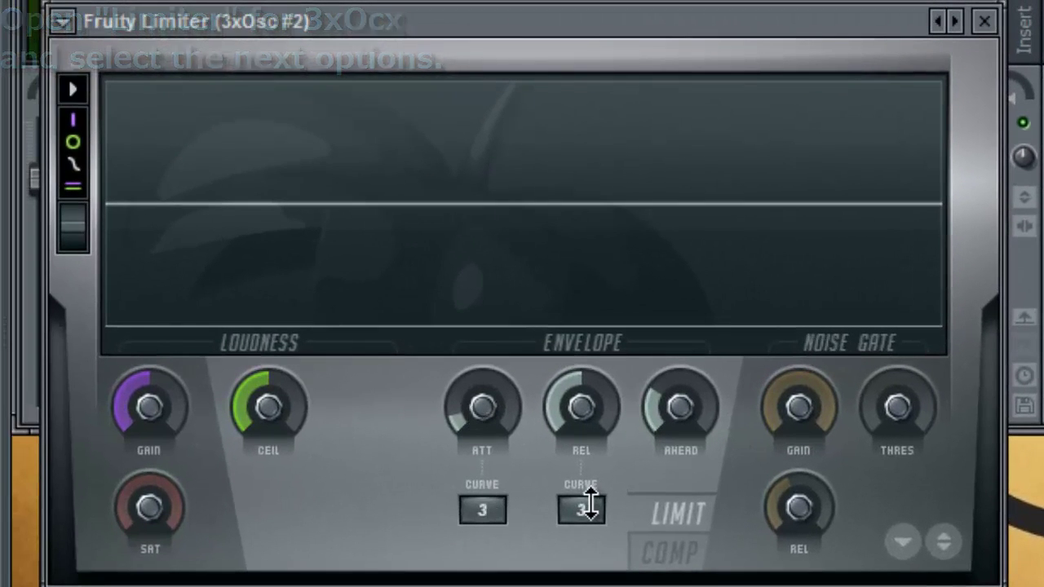
left_click(674, 553)
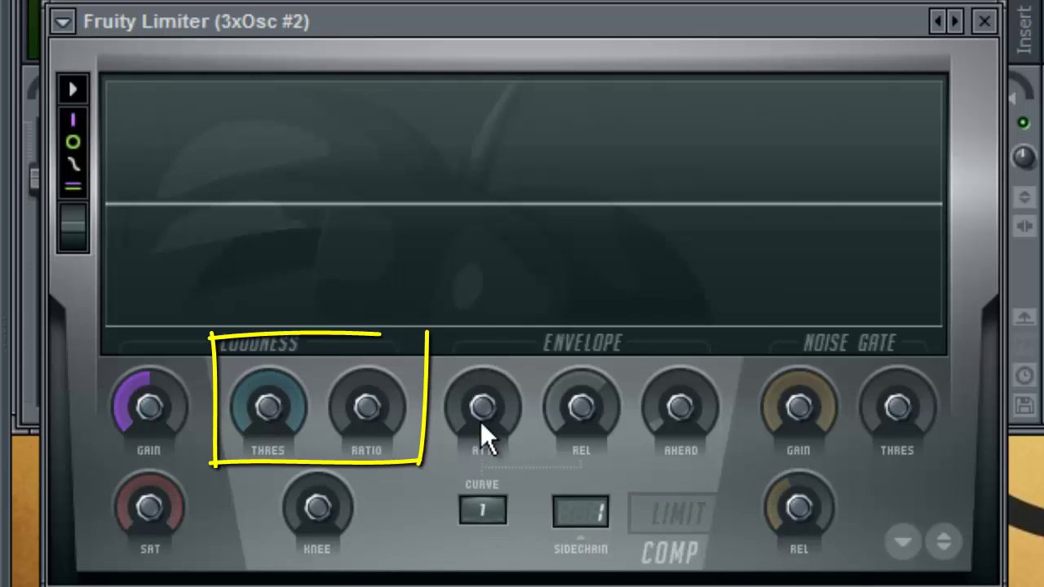
left_click_drag(278, 404, 279, 586)
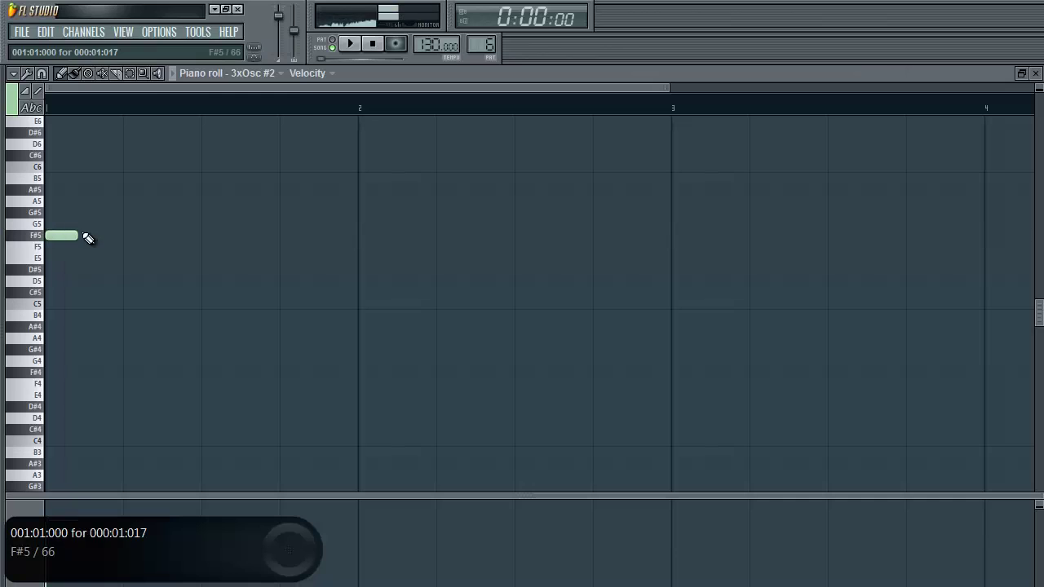
Step: Draw a one-bar F#5 note for 3xOsc #2 in the piano roll and audition it in pattern mode
left_click_drag(80, 236, 357, 237)
left_click(334, 44)
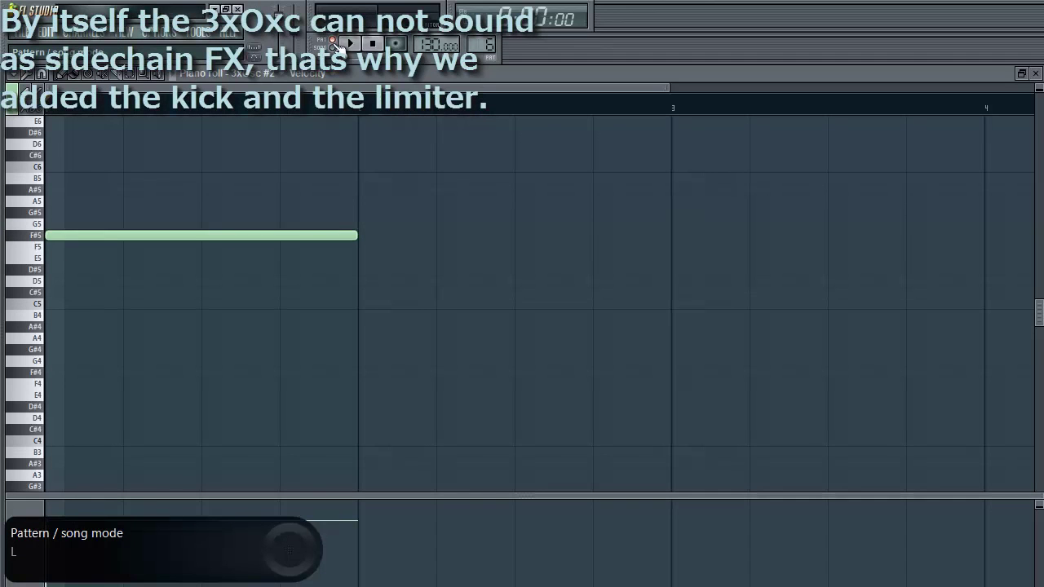
key("space")
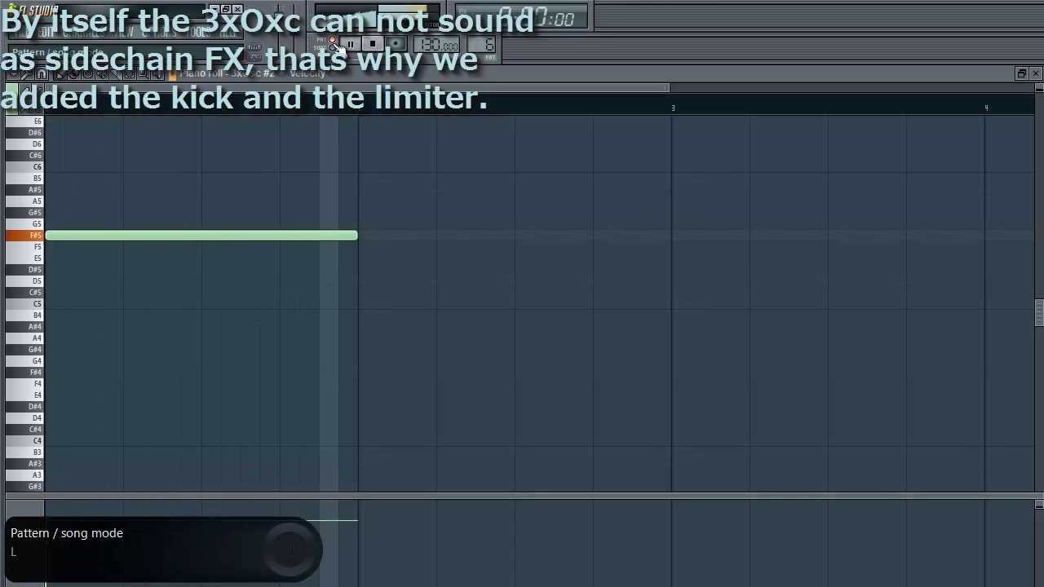
key("space")
Step: Fill every 4th step of the Silence Kick channel and audition the Noise pattern
key("F6")
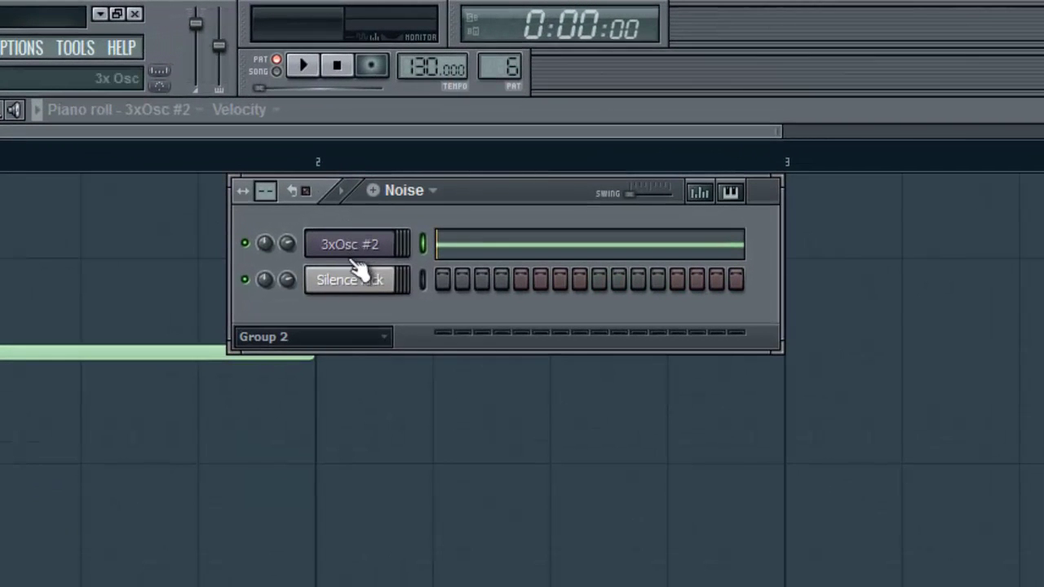
right_click(364, 257)
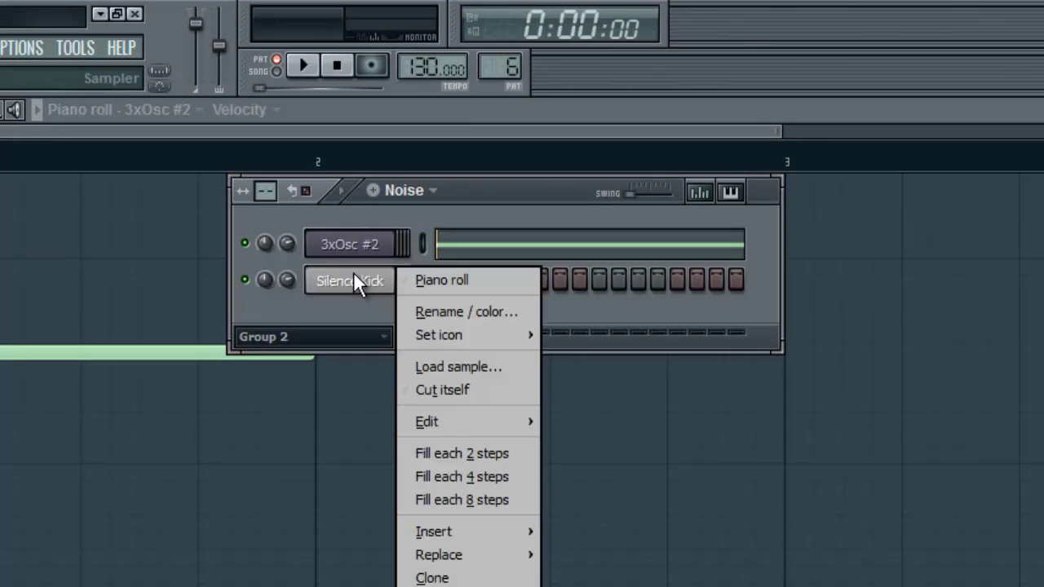
left_click(478, 481)
key("space")
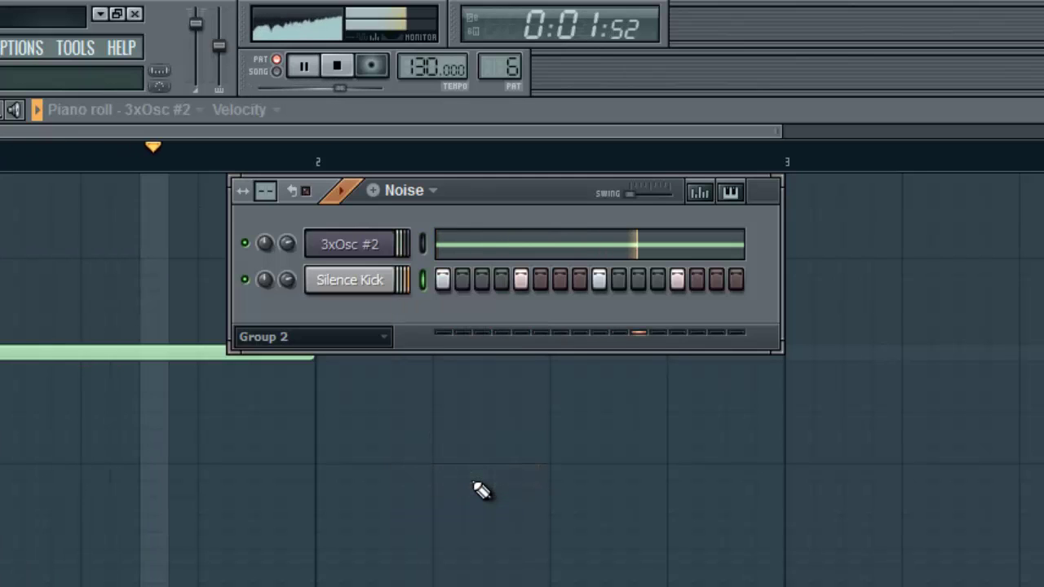
key("space")
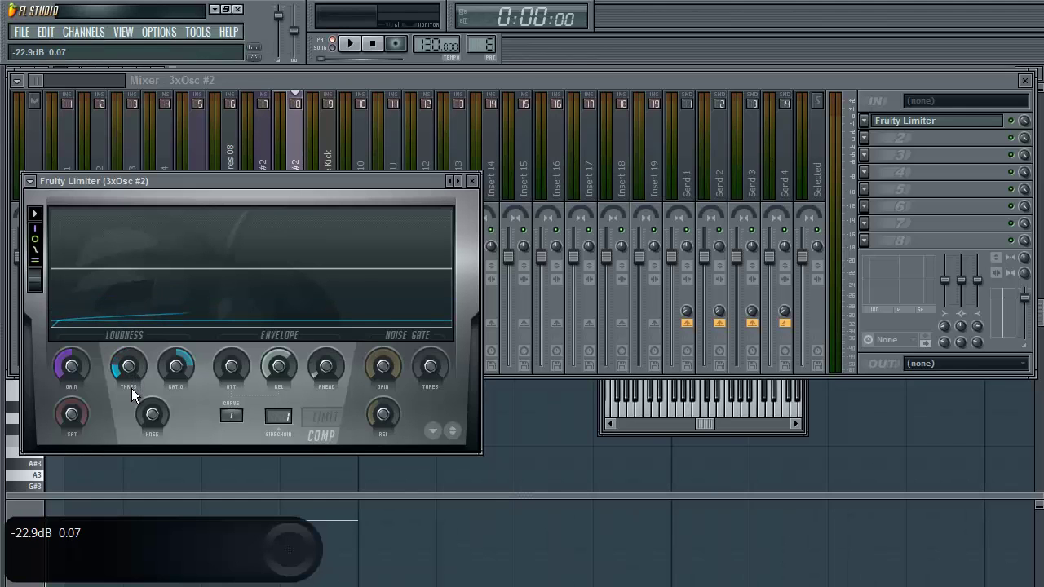
Step: Lower the Fruity Limiter threshold to near its minimum and set the ratio to about 3.9:1 while the pattern plays
key("space")
left_click_drag(132, 368, 123, 343)
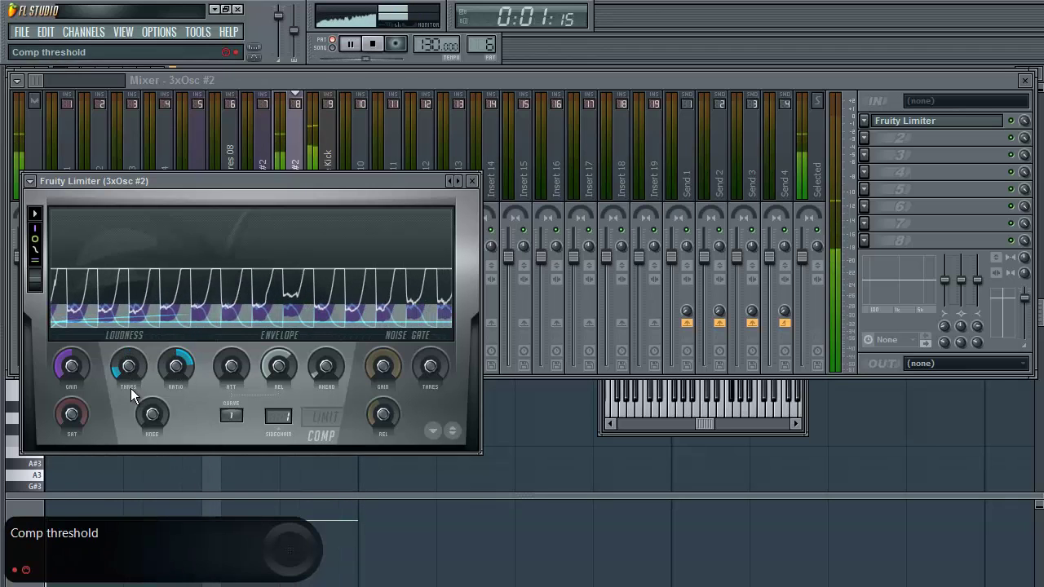
left_click_drag(130, 389, 172, 380)
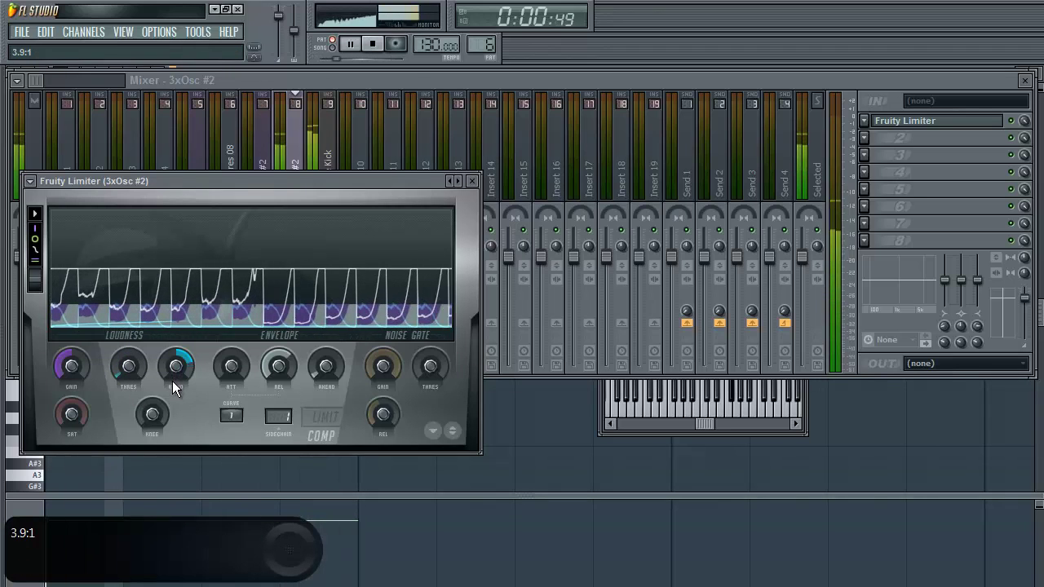
key("space")
Step: Add Fruity Reeverb 2 to effect slot 3 of the 3xOsc #2 mixer track and raise its wet level
left_click(863, 154)
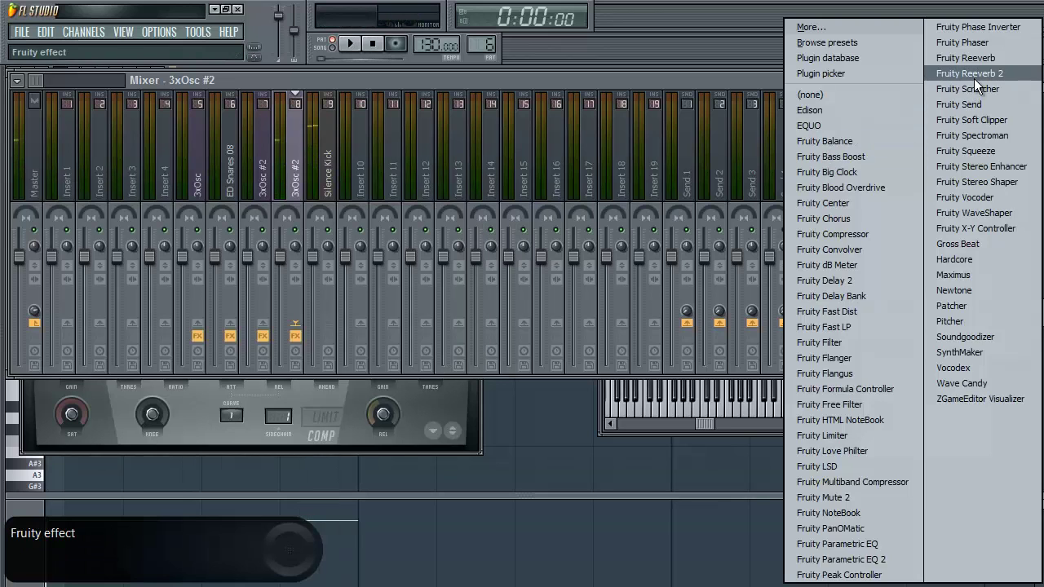
left_click(974, 75)
left_click_drag(453, 331, 452, 298)
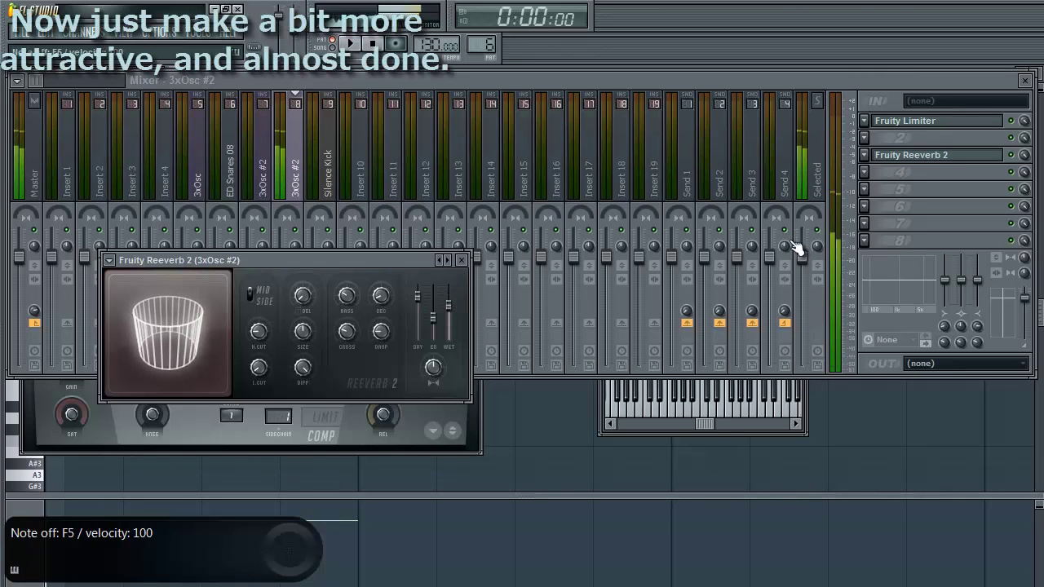
Step: Add Fruity Parametric EQ 2 to effect slot 6 of the 3xOsc #2 mixer track
left_click(864, 206)
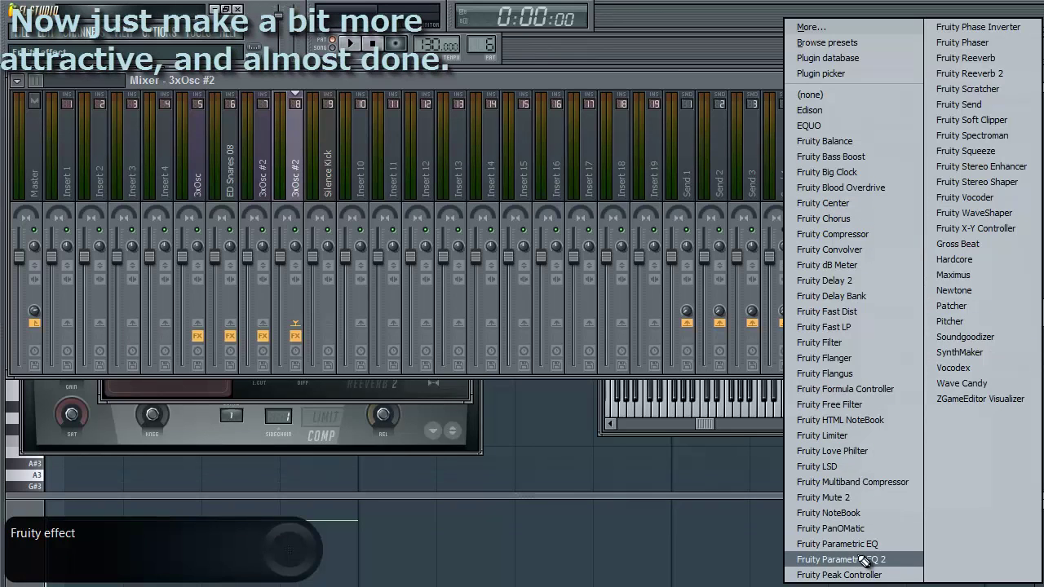
left_click(866, 560)
left_click_drag(555, 377, 521, 221)
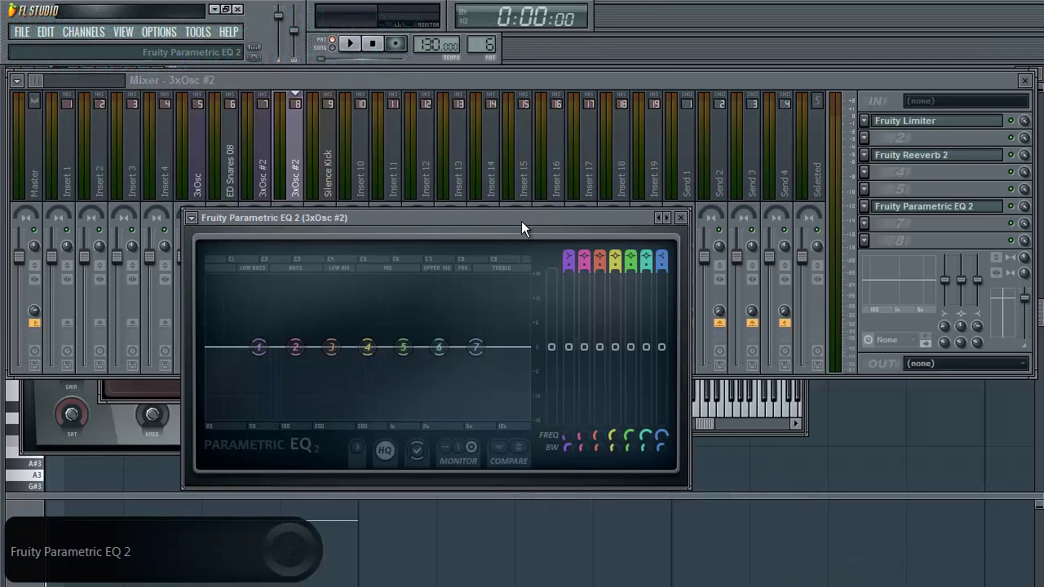
Step: Cut EQ bands 1 to 4 progressively less and slightly boost bands 5 and 6, auditioning the noise between changes
scroll(575, 421, "down", 5)
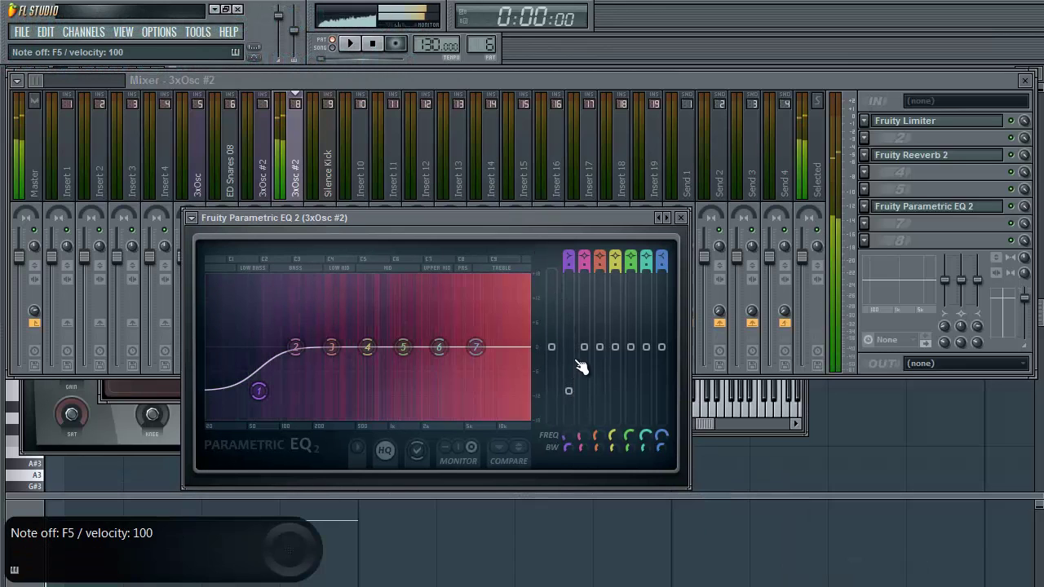
scroll(588, 383, "down", 3)
left_click_drag(589, 409, 590, 415)
key("v")
left_click_drag(606, 349, 610, 402)
key("v")
left_click_drag(632, 347, 624, 368)
key("v")
key("v")
key("v")
key("v")
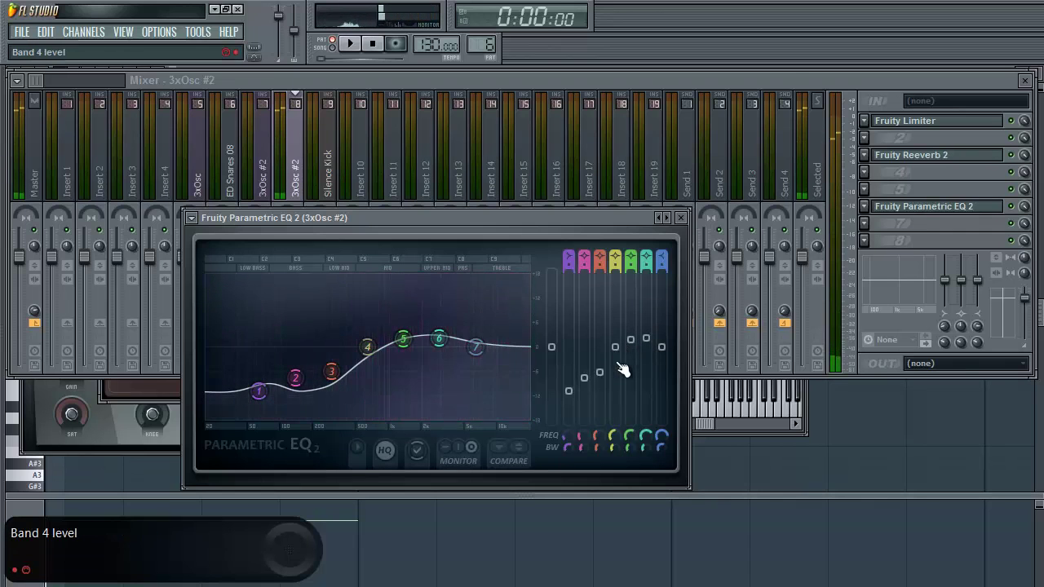
key("v")
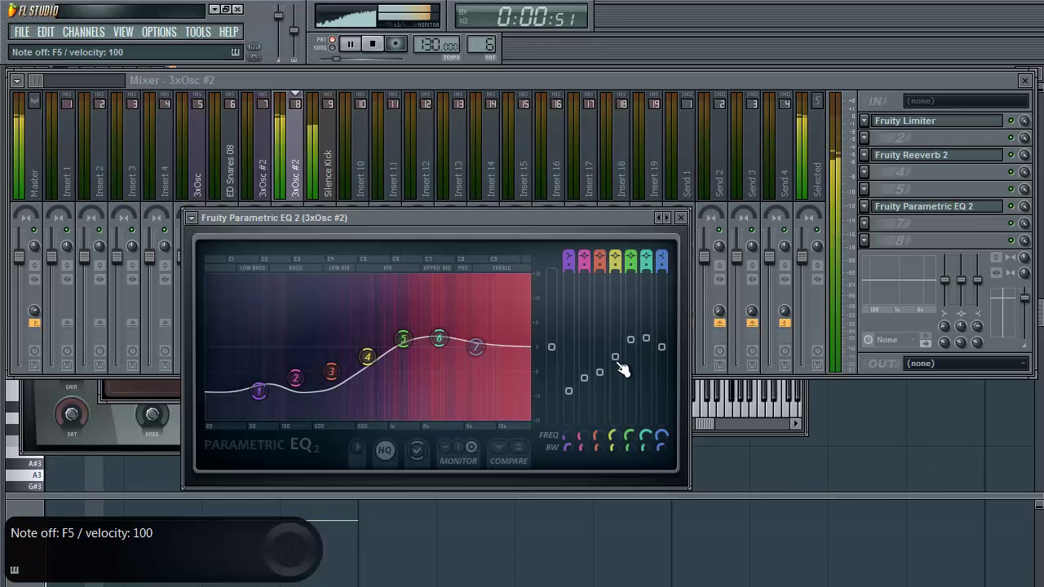
Step: Reopen the Fruity Limiter on the 3xOsc #2 mixer track
left_click(912, 122)
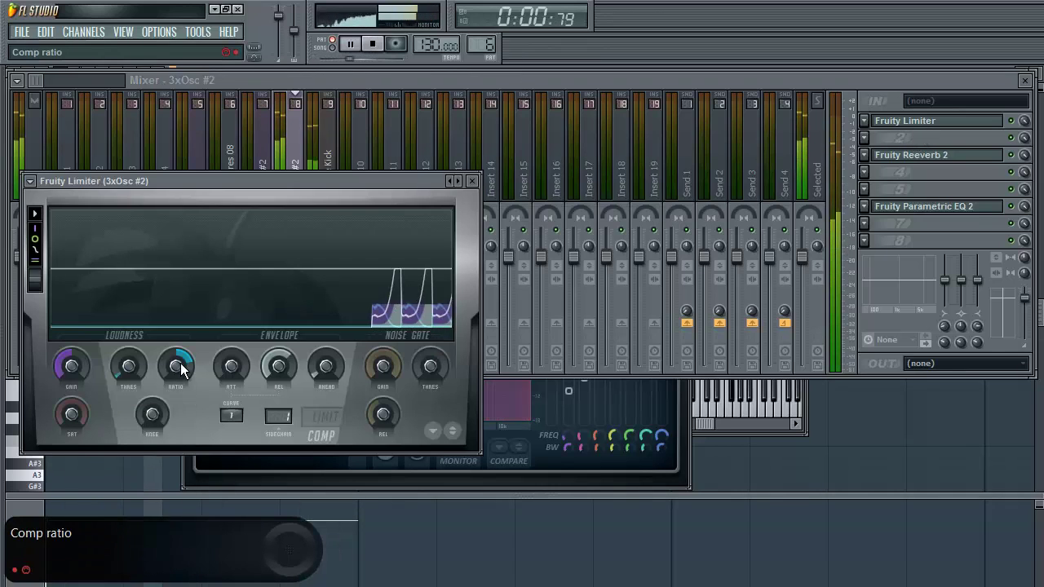